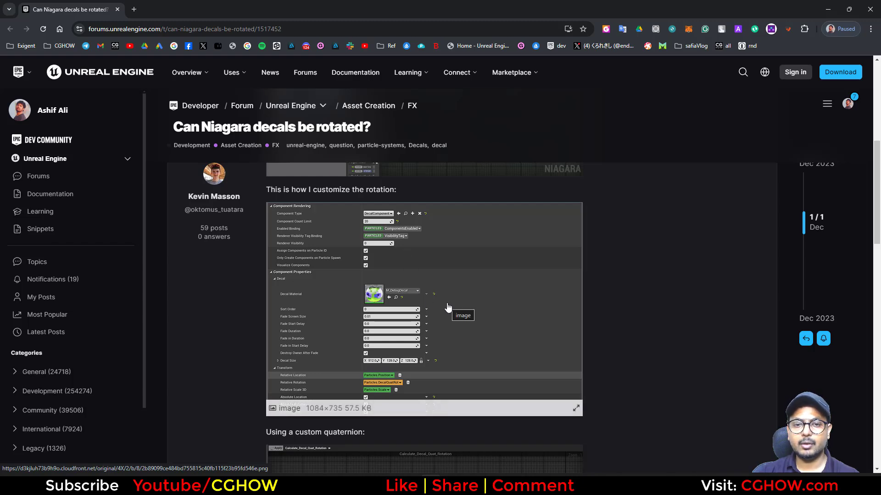
Switch from the forum post to Unreal Editor and examine the Component Renderer Decal and Decal Renderer examples in the level.
scroll(597, 342, "up", 3)
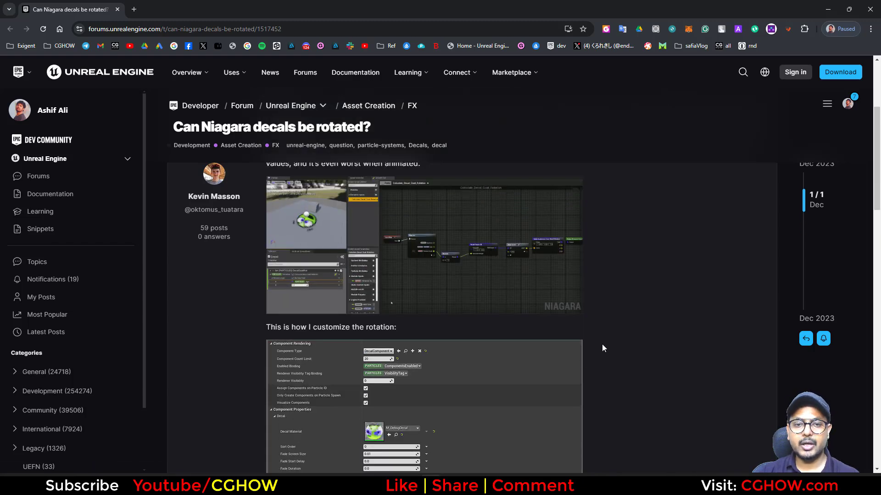
left_click(569, 485)
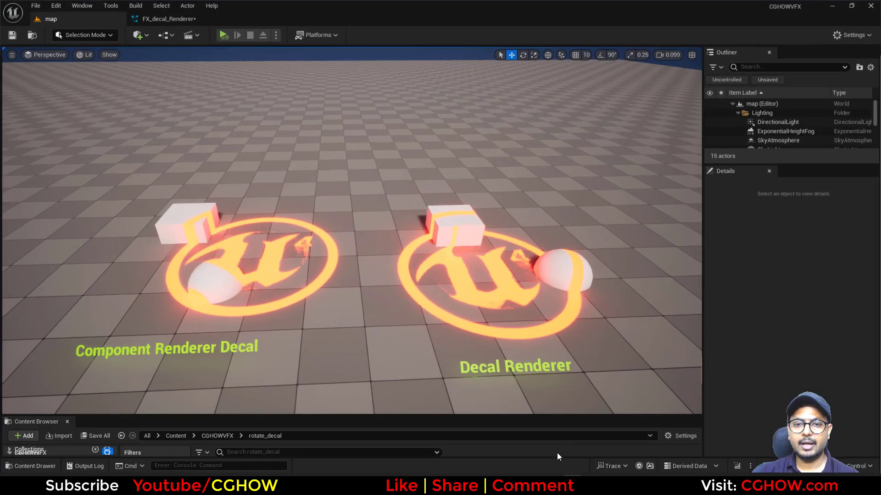
right_click_drag(381, 325, 200, 385)
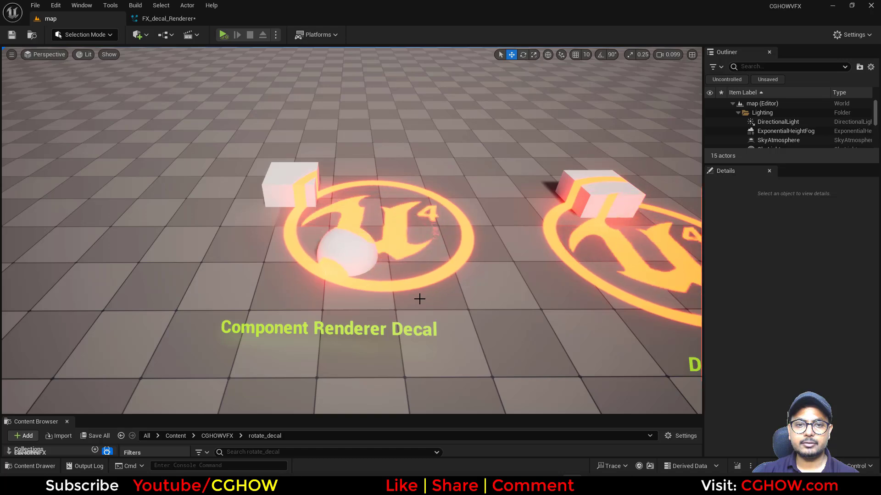
key("Right")
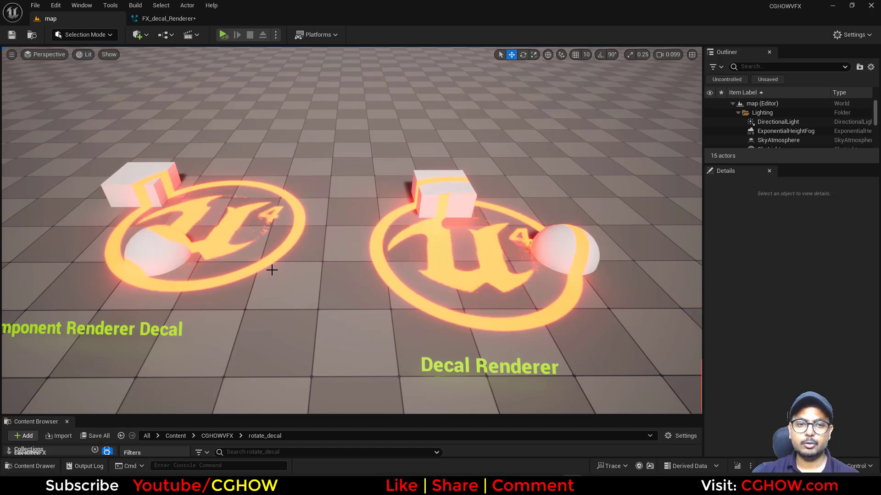
scroll(329, 277, "down", 3)
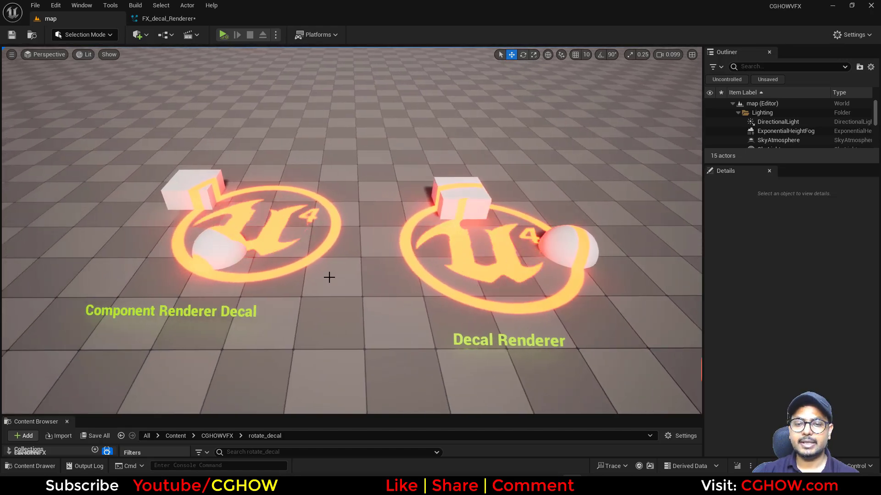
scroll(329, 277, "up", 2)
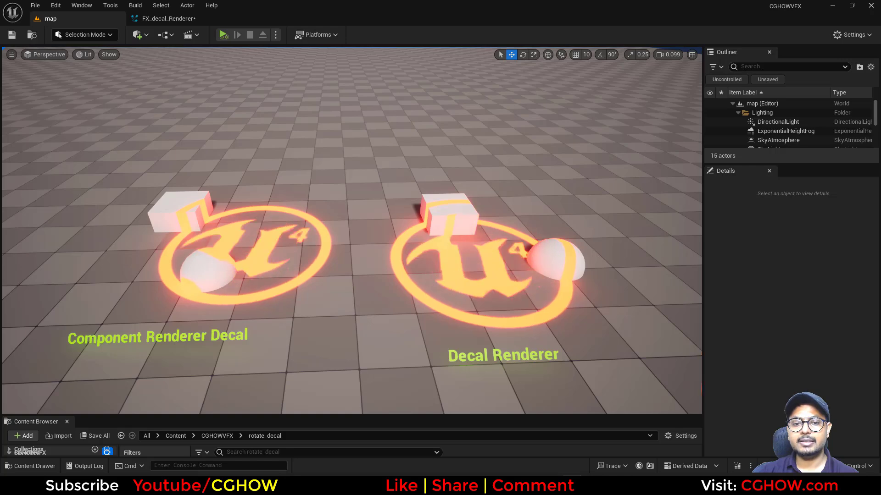
scroll(329, 277, "up", 2)
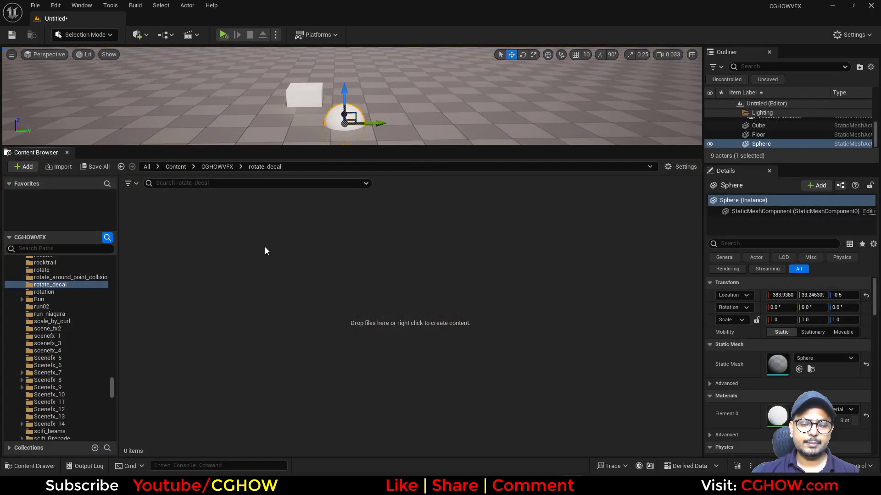
Create a material named M_Decal_test in the rotate_decal folder, with its editor docked beside the level.
right_click(265, 248)
left_click(301, 227)
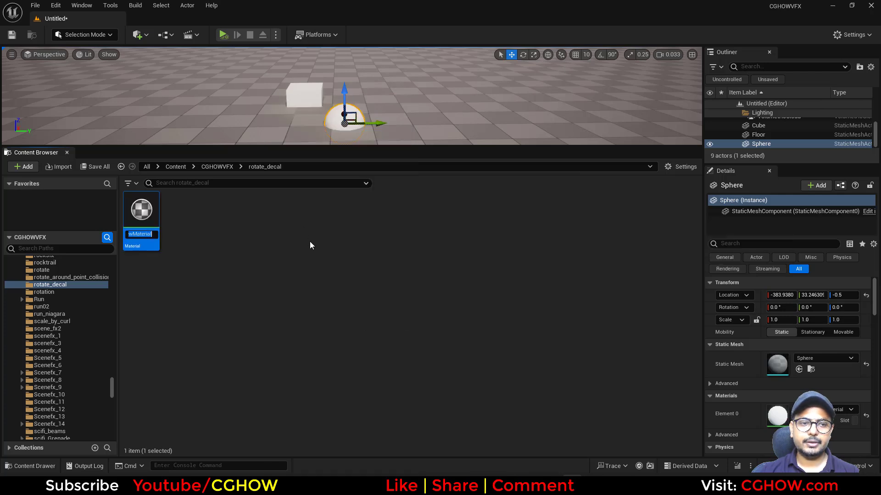
type("M_Dec")
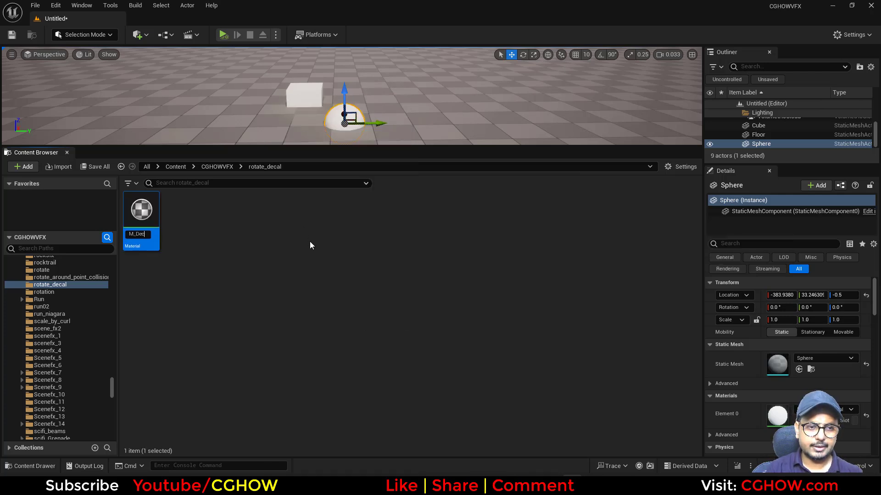
type("al_")
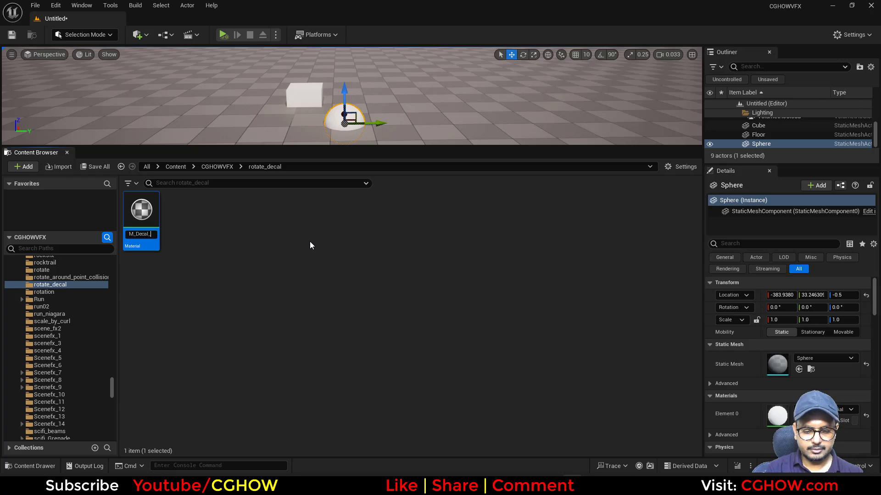
type("test")
key("Return")
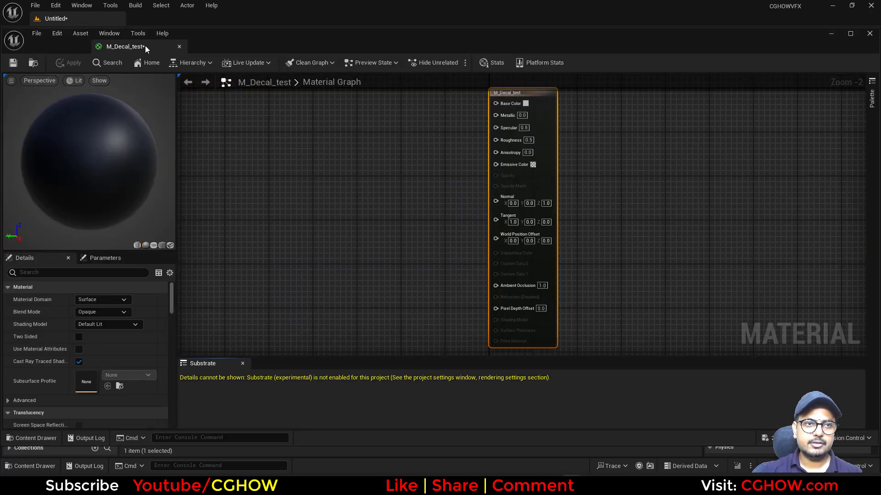
left_click_drag(145, 45, 118, 22)
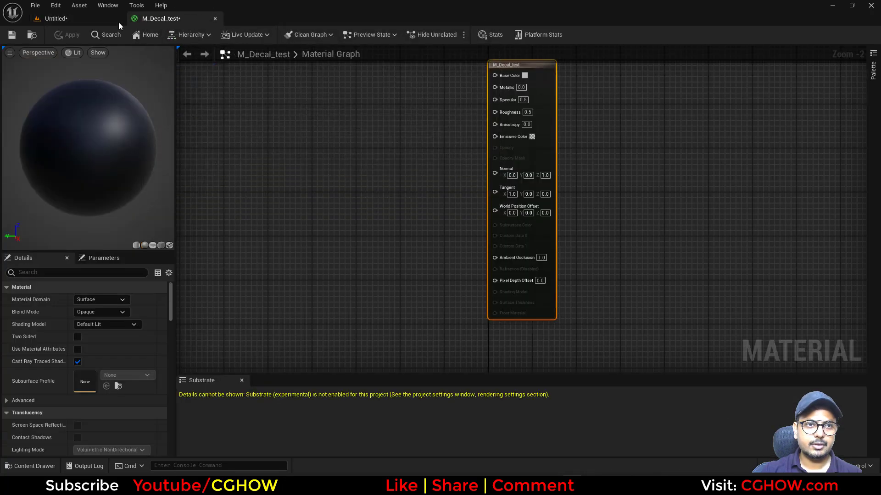
Search the CGHOWVFX folder's textures for "logo" and select the UE4_LOGO_CARD texture.
left_click(109, 21)
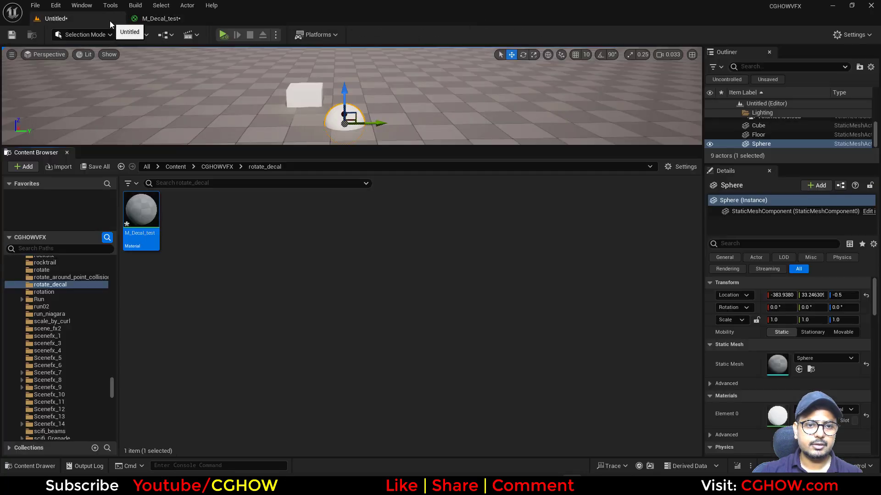
left_click(221, 166)
left_click(135, 182)
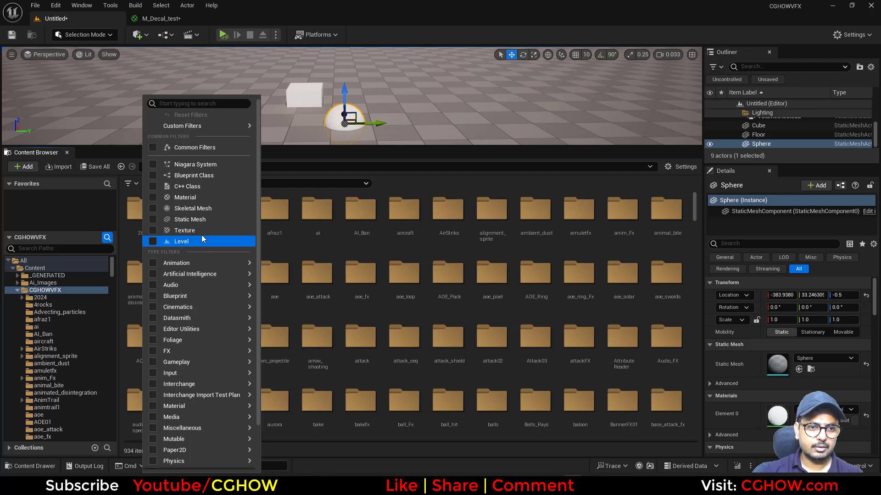
left_click(201, 231)
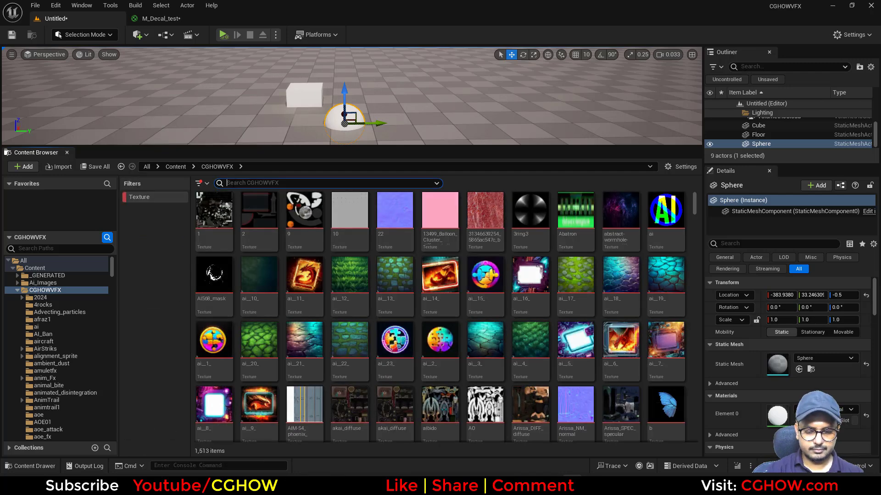
type("logo")
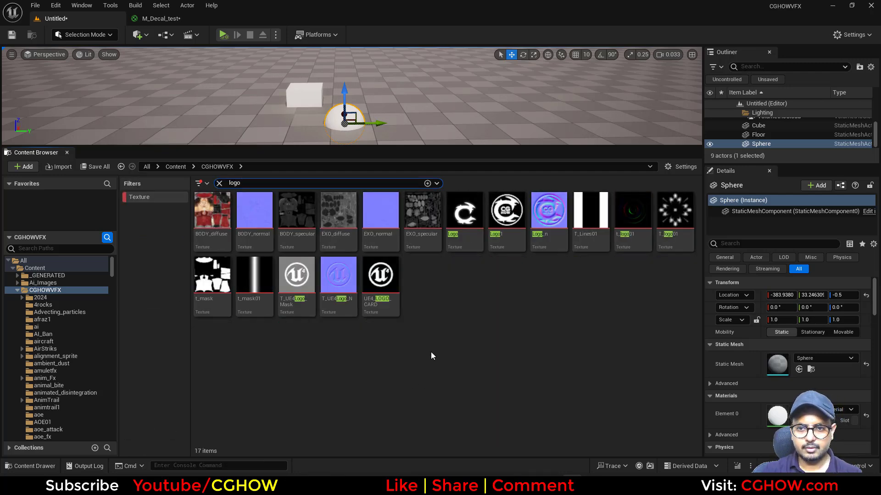
left_click(381, 294)
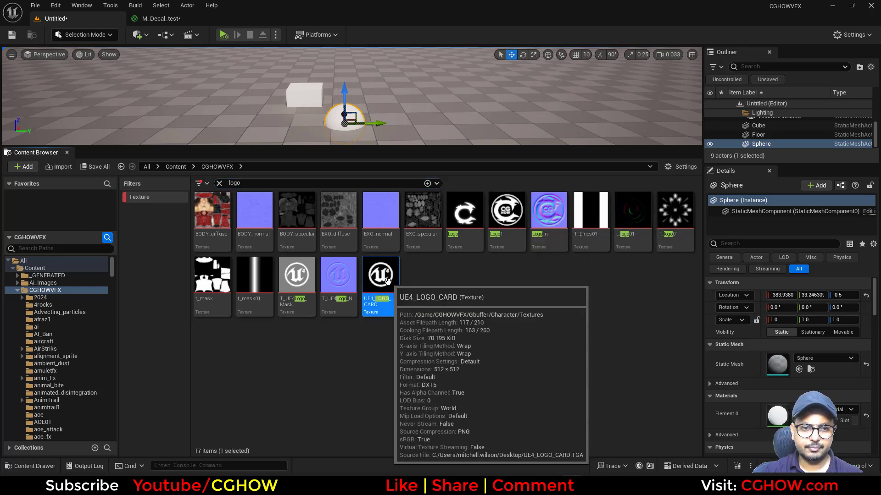
Add a Texture Sample node using UE4_LOGO_CARD to the M_Decal_test graph, in front of the material output.
left_click(175, 20)
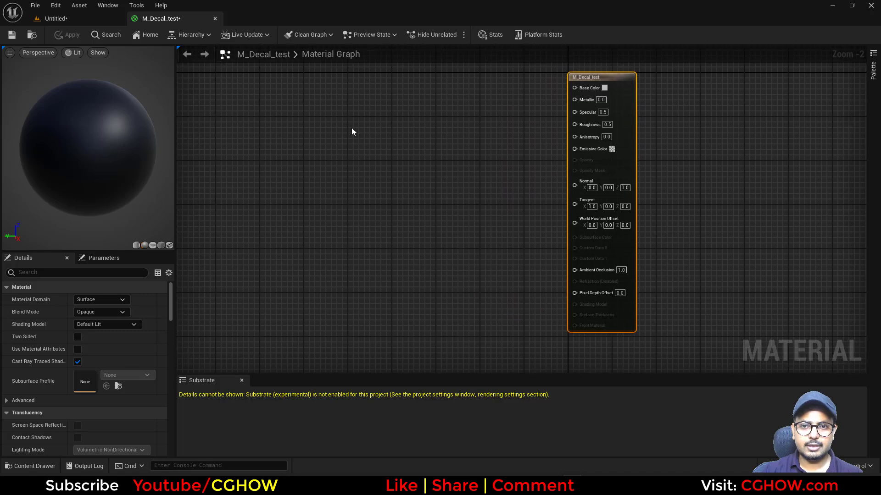
key("t")
left_click(352, 129)
left_click_drag(386, 192, 366, 225)
Set the material's domain to Deferred Decal and its blend mode to Translucent.
left_click(630, 104)
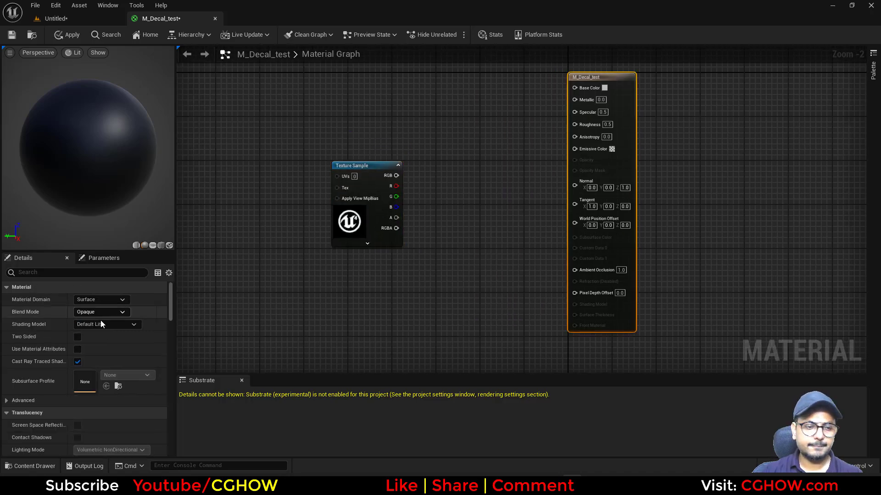
left_click(98, 300)
left_click(98, 317)
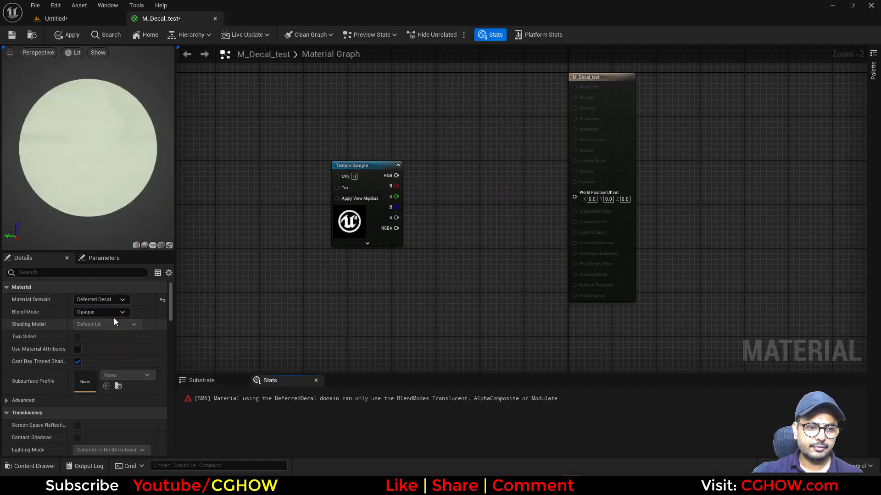
left_click(99, 312)
left_click(104, 337)
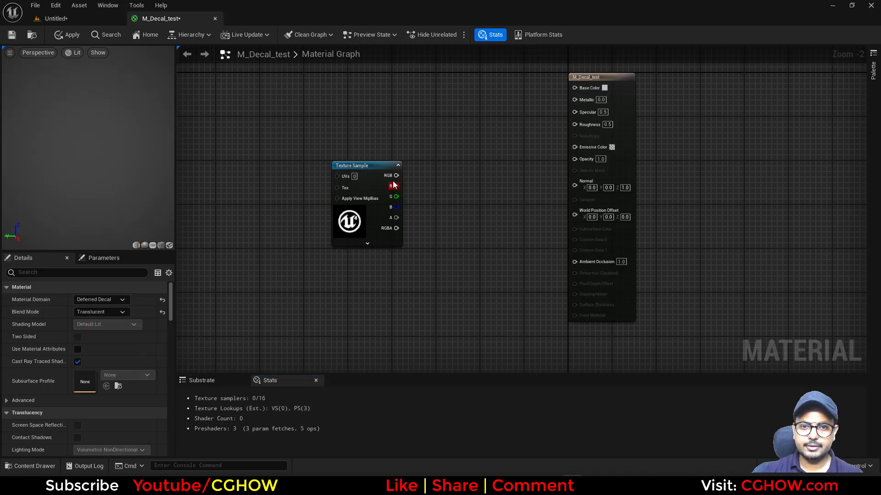
Connect the Texture Sample's red channel to Opacity and move the node lower in the graph.
left_click_drag(393, 185, 581, 165)
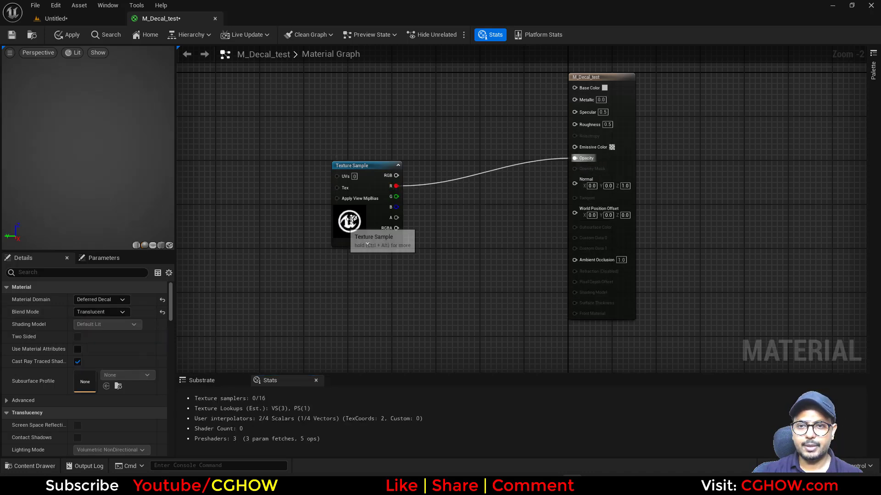
left_click_drag(348, 225, 414, 274)
right_click_drag(406, 134, 406, 182)
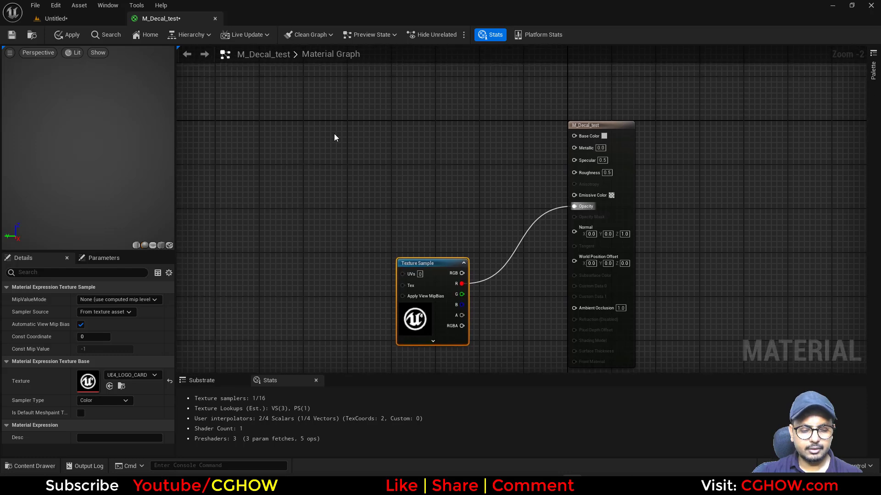
Add a three-component constant with R set to 10 and connect it to both Base Color and Emissive Color.
left_click(335, 138)
left_click(102, 312)
type("10")
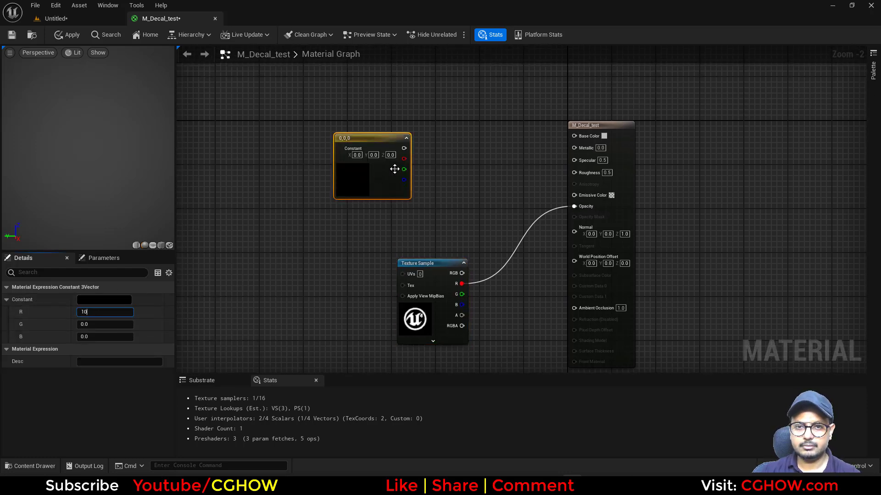
left_click_drag(403, 148, 583, 136)
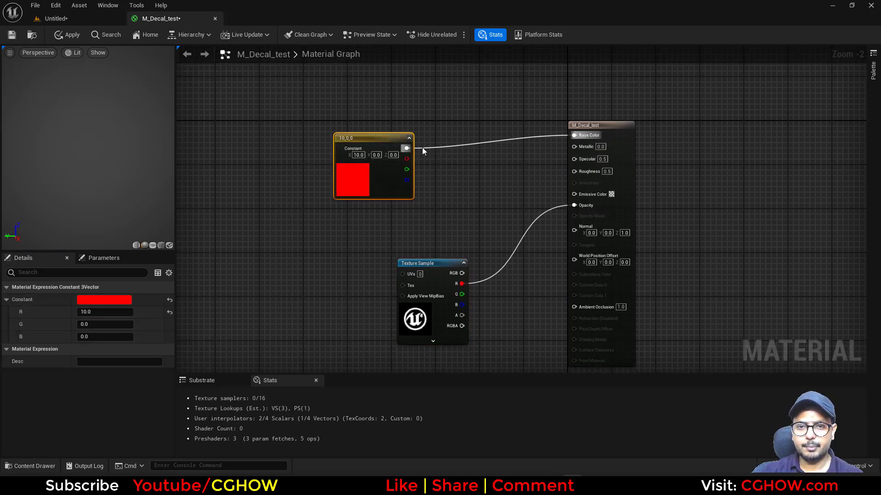
left_click_drag(406, 148, 582, 195)
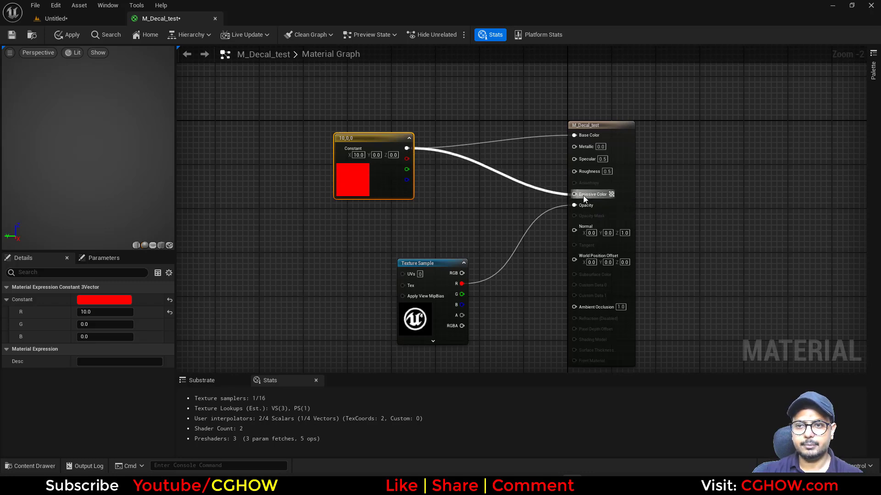
Save the M_Decal_test material and locate it in the Content Browser.
right_click_drag(278, 223, 284, 176)
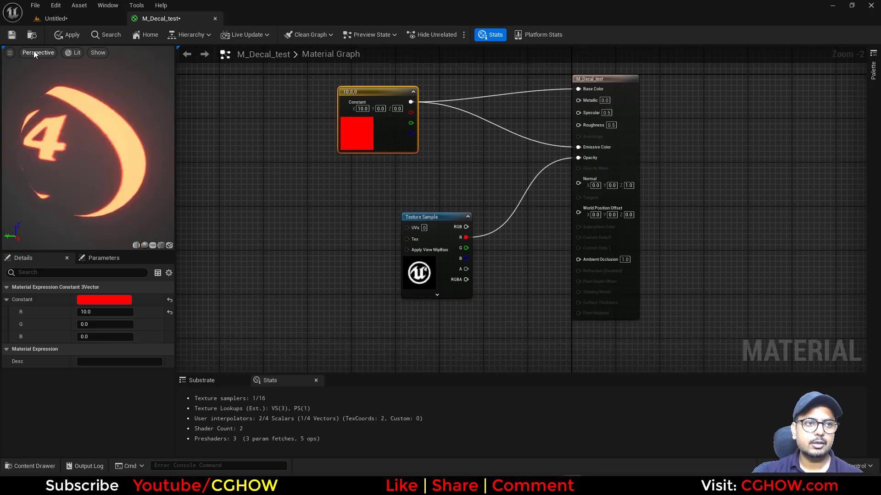
left_click(12, 34)
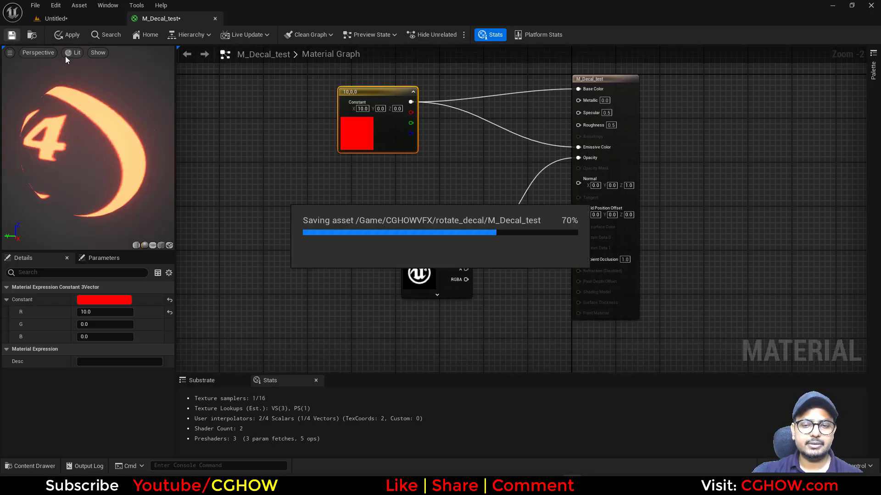
left_click(32, 34)
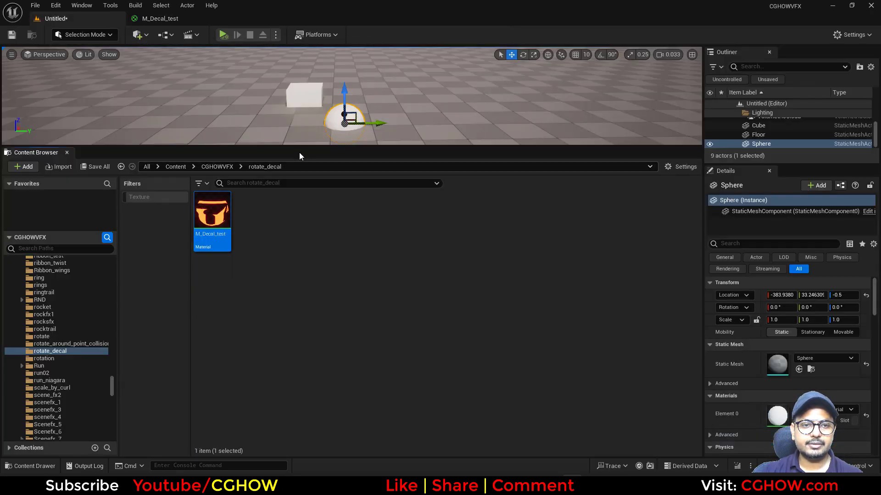
Place the M_Decal_test decal on the floor beside the sphere, inspect its projection while shifting it slightly, and delete it.
left_click_drag(307, 180, 307, 331)
left_click_drag(212, 365, 409, 195)
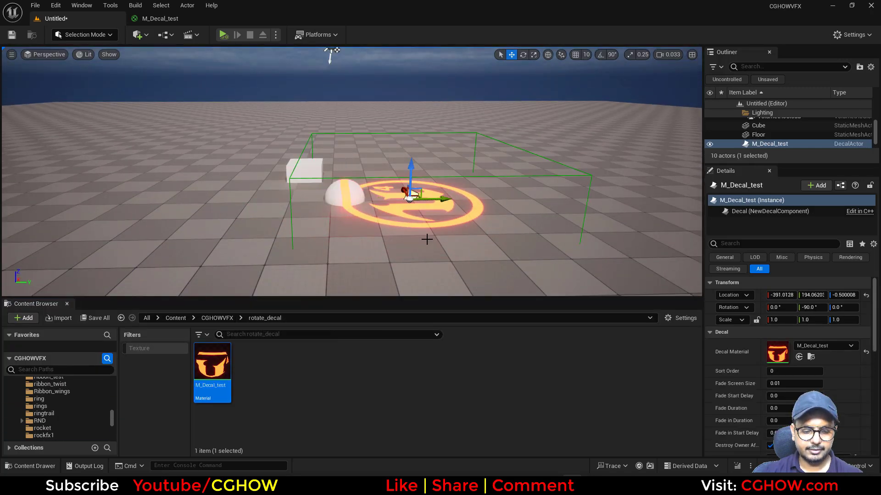
key("w")
right_click_drag(427, 238, 440, 253)
key("w")
scroll(428, 239, "up", 1)
key("s")
mouse_move(386, 176)
left_mouse_down()
mouse_move(328, 178)
mouse_move(393, 177)
left_mouse_up()
key("Delete")
Switch to the browser and review the forum post on Niagara decal rotation, including its date and component renderer settings.
left_click(431, 484)
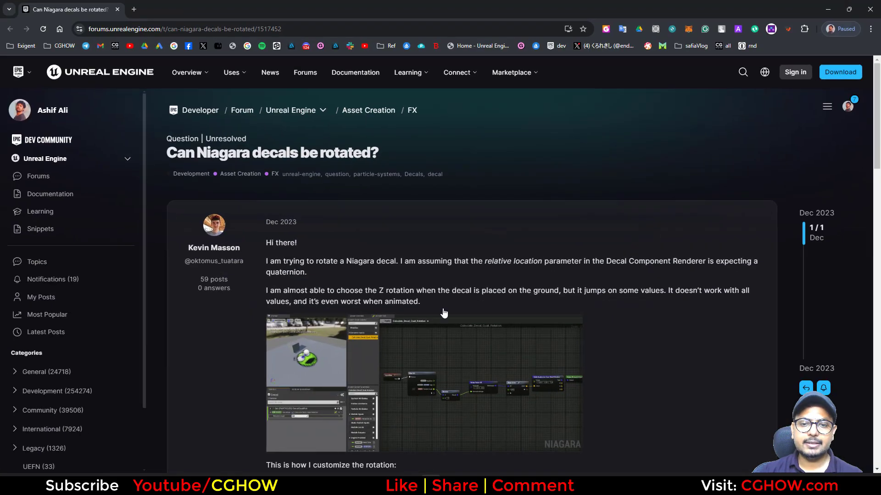
scroll(514, 325, "down", 6)
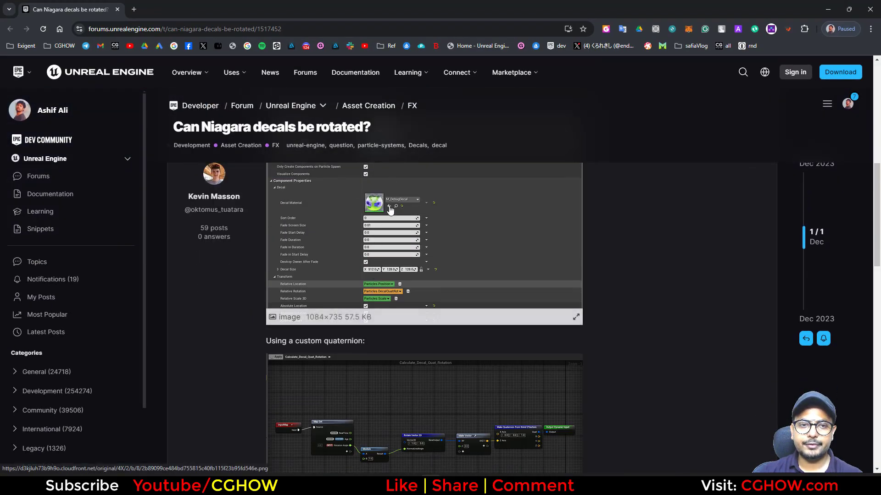
scroll(372, 284, "up", 4)
scroll(372, 285, "up", 3)
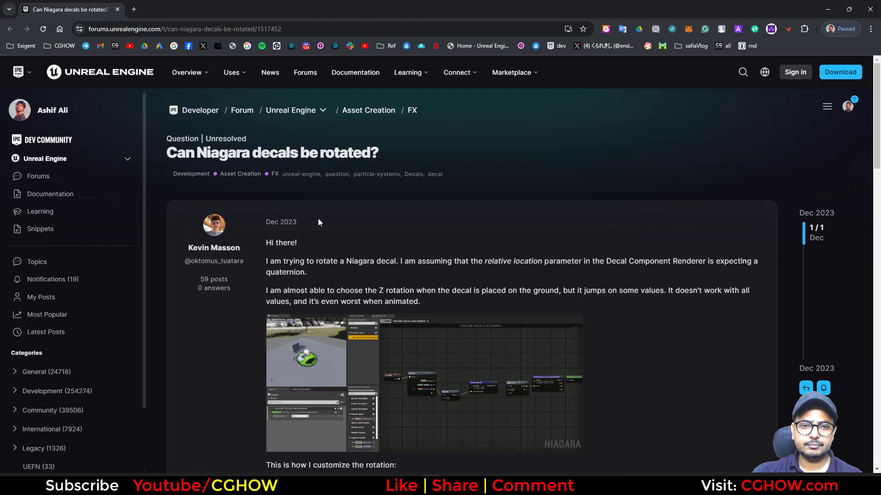
double_click(288, 222)
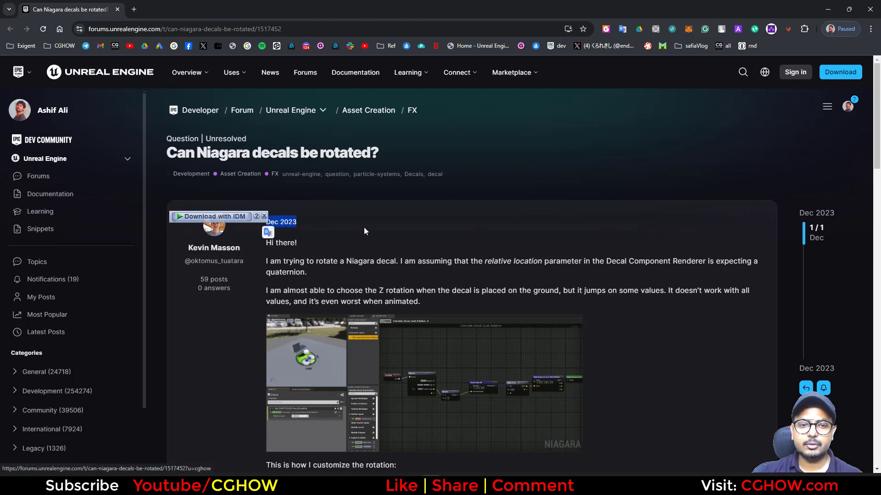
left_click(235, 376)
scroll(431, 307, "down", 3)
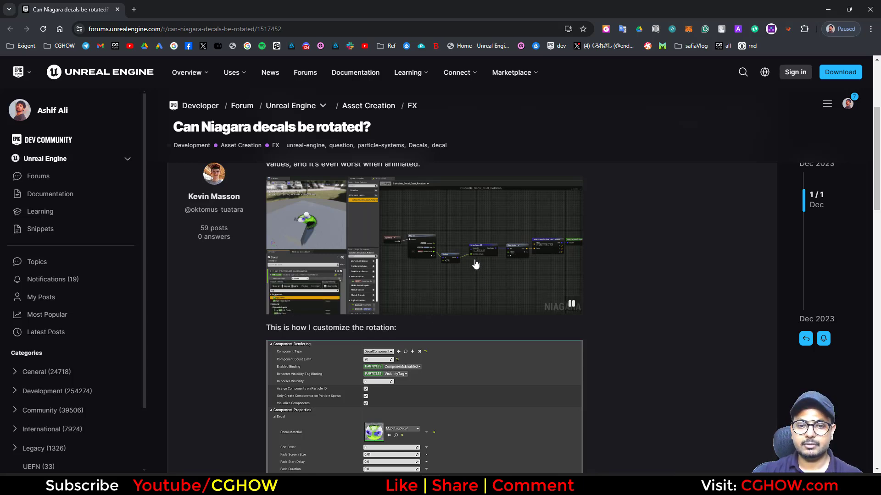
Finish reviewing the forum post's component settings, return to Unreal Editor and create an empty Niagara system in the rotate_decal folder.
scroll(377, 305, "down", 2)
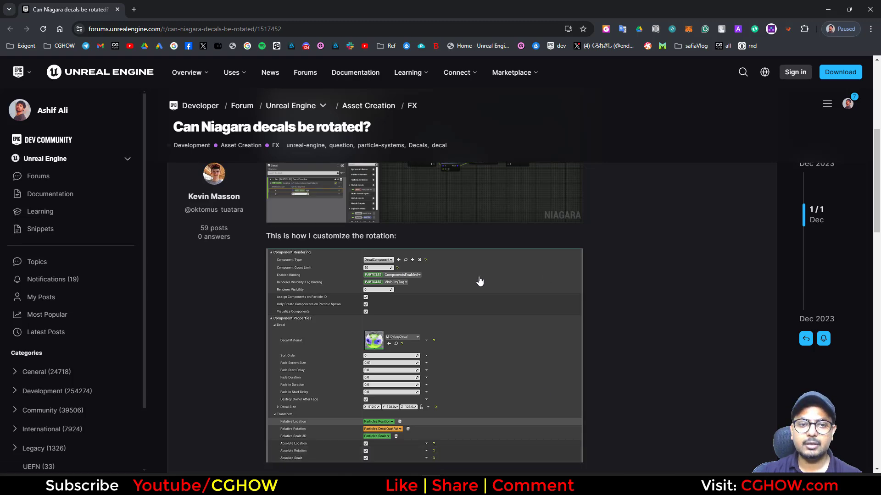
left_click(829, 9)
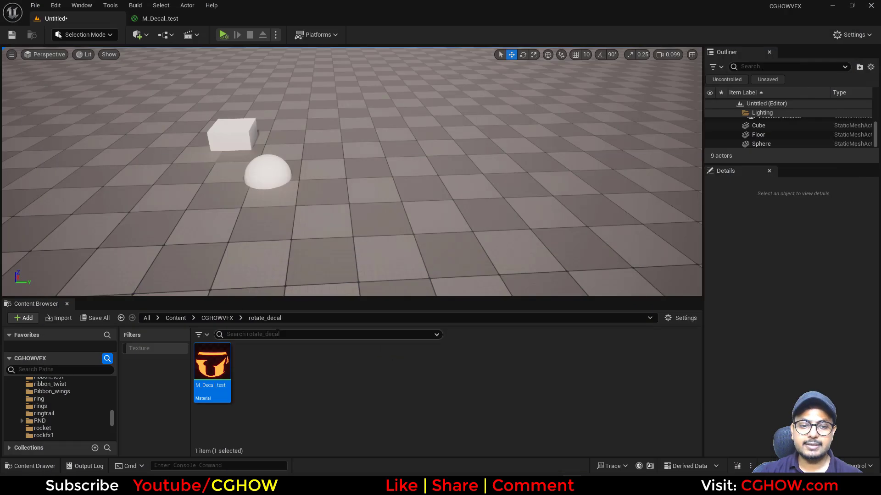
right_click(311, 390)
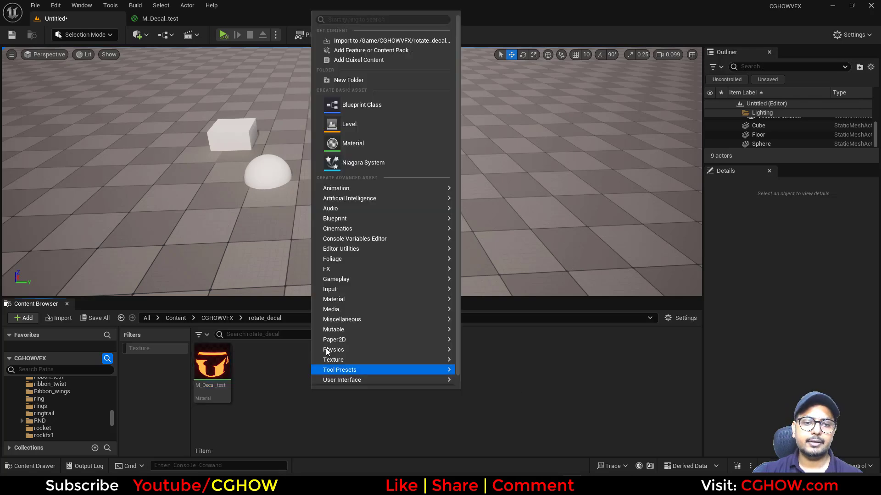
left_click(365, 163)
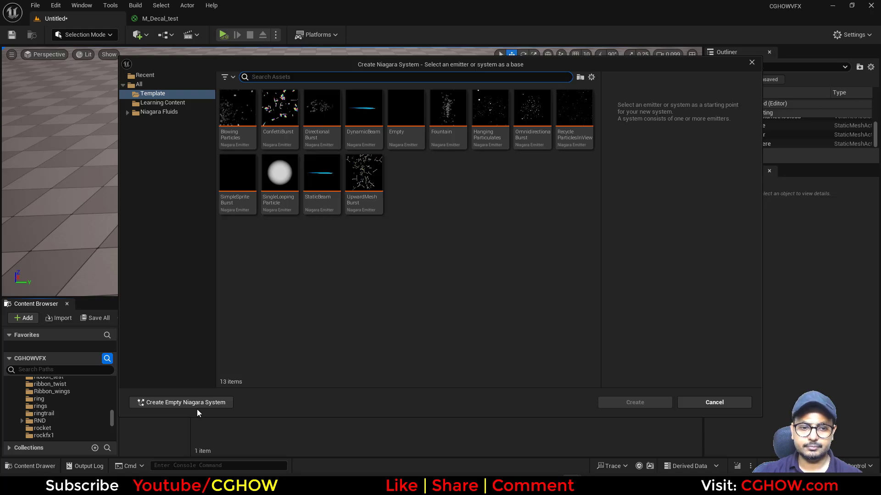
left_click(191, 402)
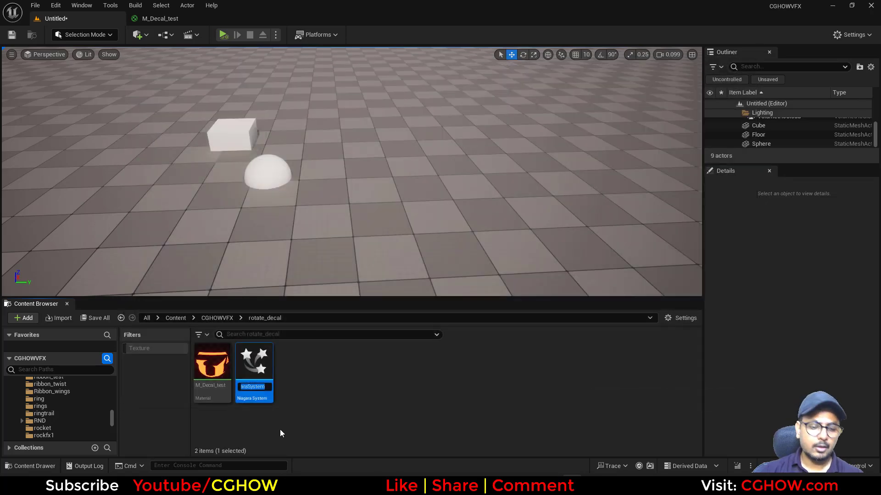
Name the new Niagara system FX_Decal_Component_Render and open it for editing.
type("FX_")
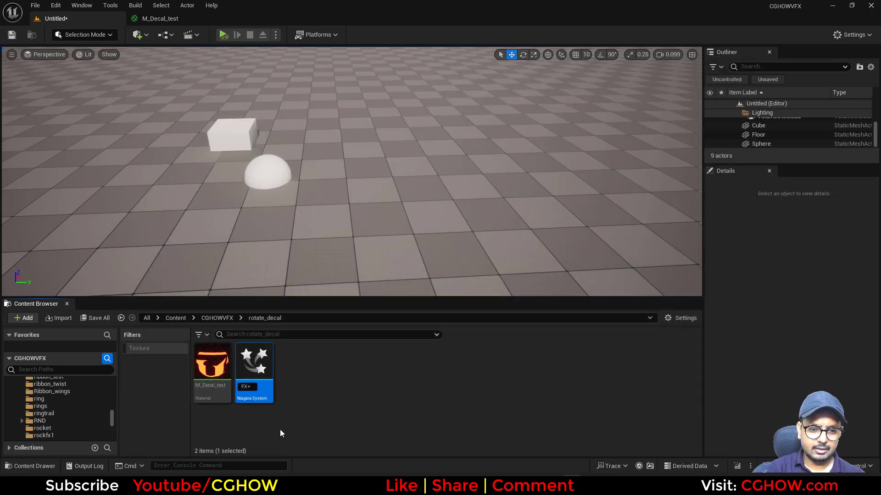
type("Decal")
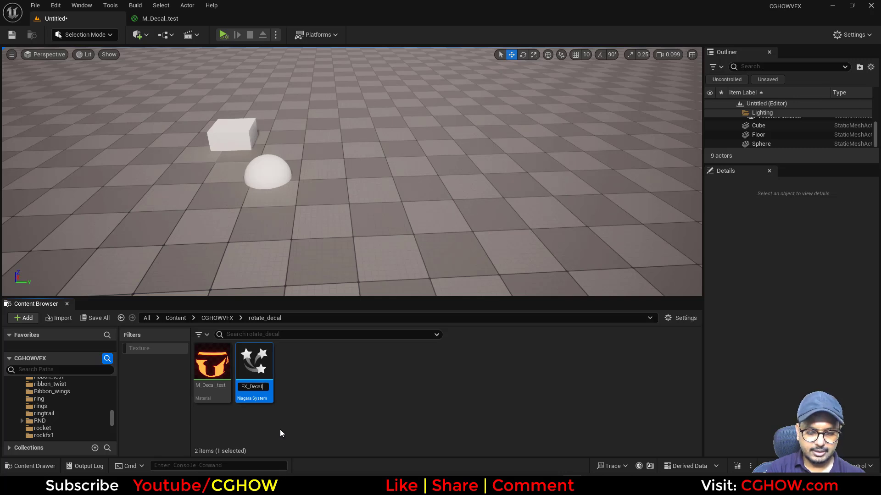
type("_Com")
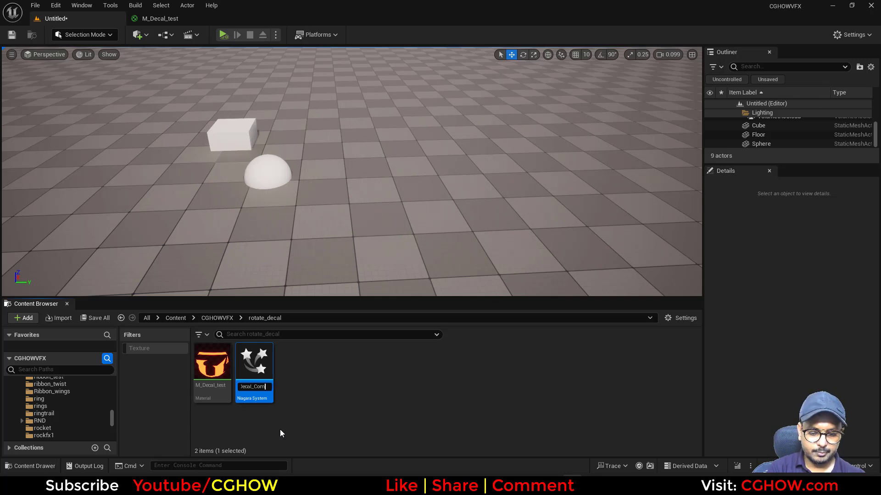
type("ponent_Render")
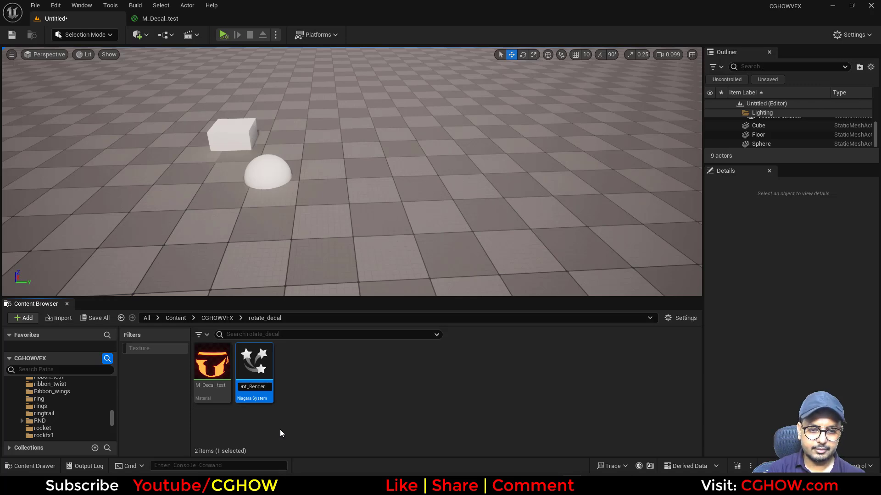
key("Return")
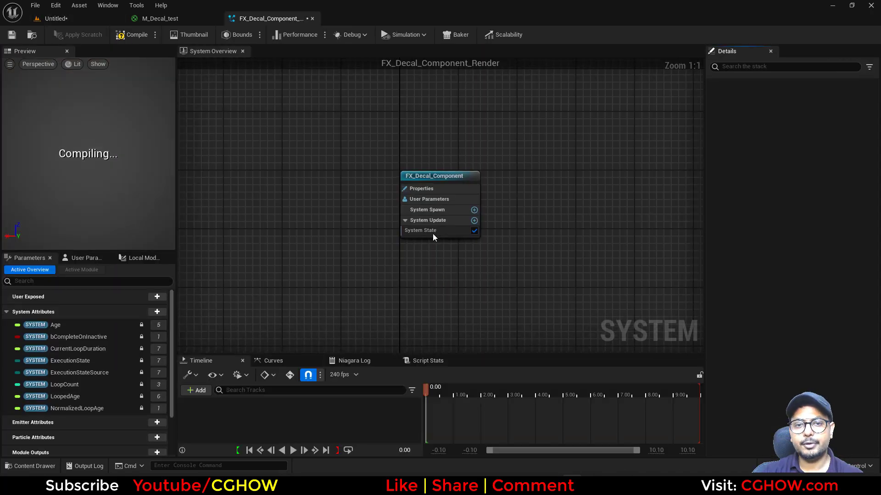
Add an emitter based on the Fountain template to the Niagara system.
right_click_drag(399, 269, 286, 214)
right_click_drag(475, 145, 400, 152)
right_click(400, 154)
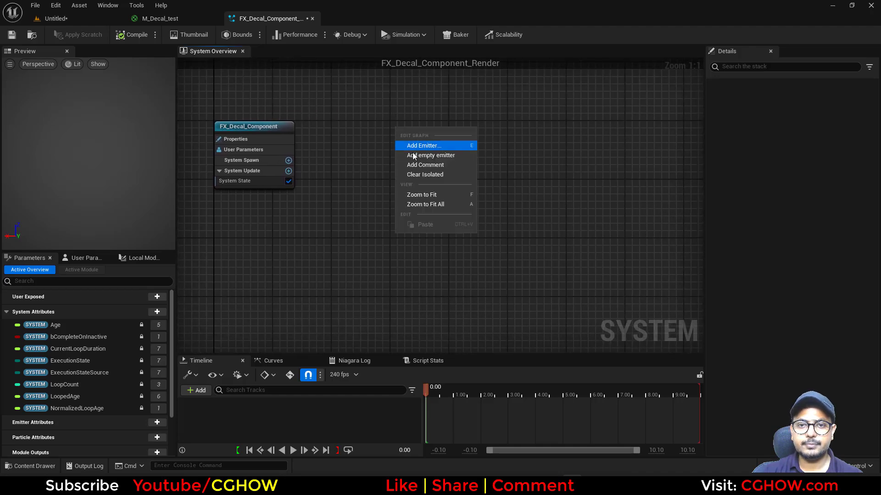
left_click(425, 147)
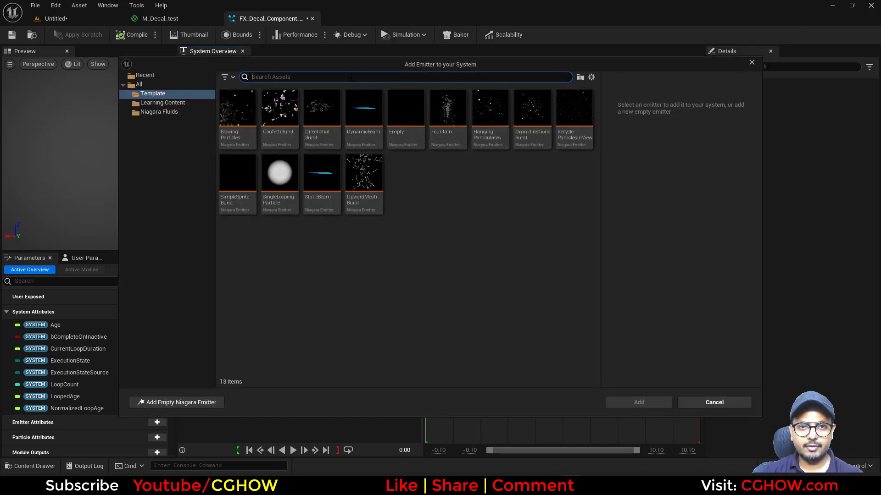
double_click(457, 128)
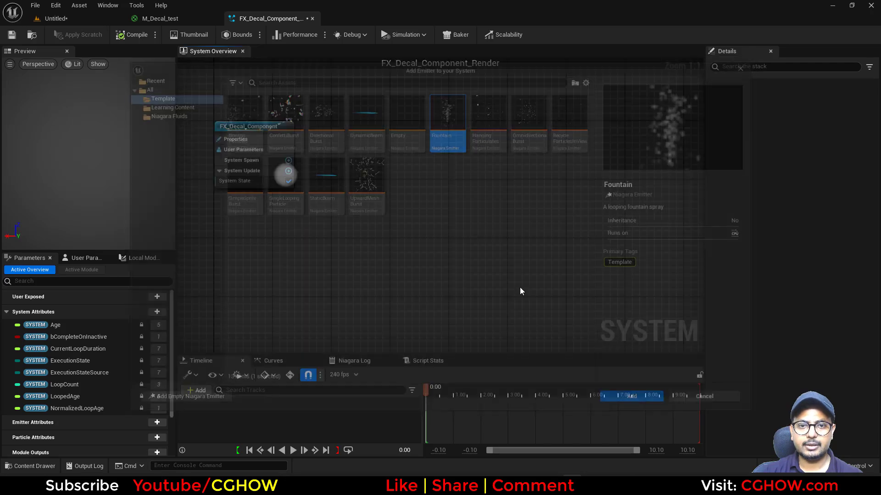
right_click_drag(341, 222, 317, 186)
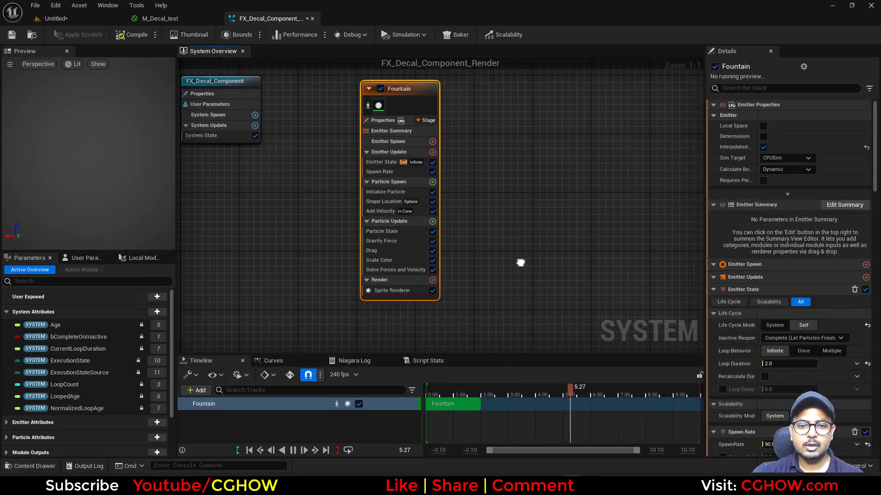
Delete the Scale Color, Drag, Gravity Force, Add Velocity and Spawn Rate modules from the Fountain emitter.
left_click(378, 258)
key("Delete")
key("Delete")
key("Delete")
key("Delete")
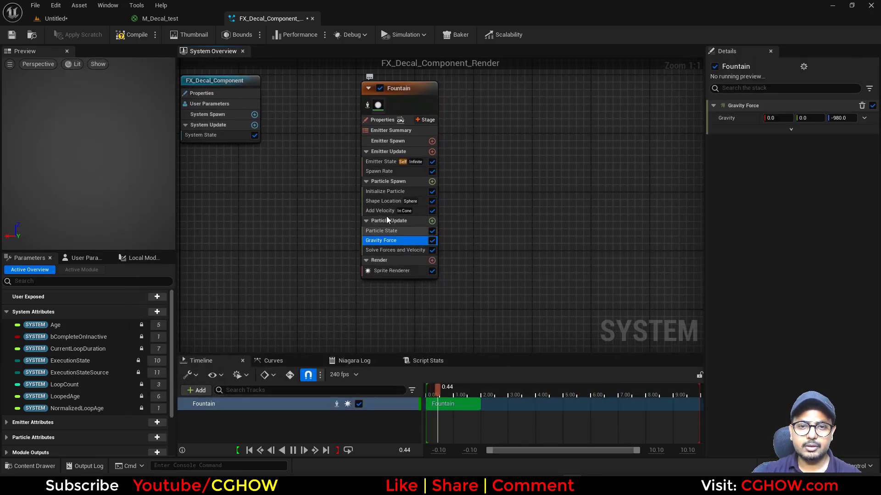
Add a Spawn Burst Instantaneous module to Emitter Update and set the Emitter State loop behavior to Once.
left_click(432, 152)
left_click(265, 235)
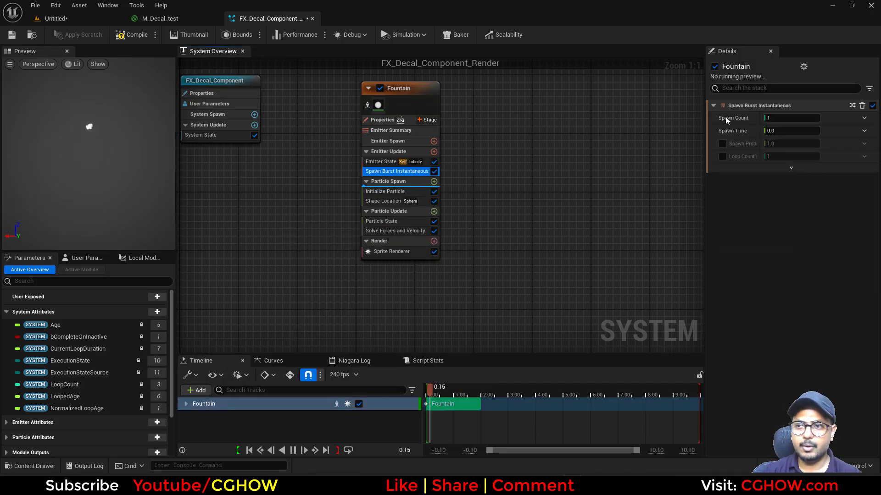
left_click(390, 160)
left_click(803, 168)
Turn off killing particles when their lifetime has elapsed in the Particle State module.
left_click(371, 224)
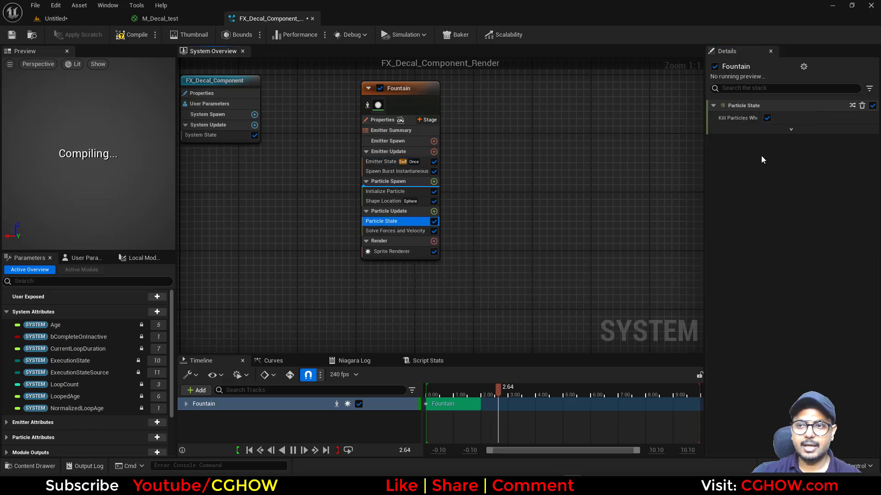
left_click(767, 118)
right_click_drag(281, 200, 312, 241)
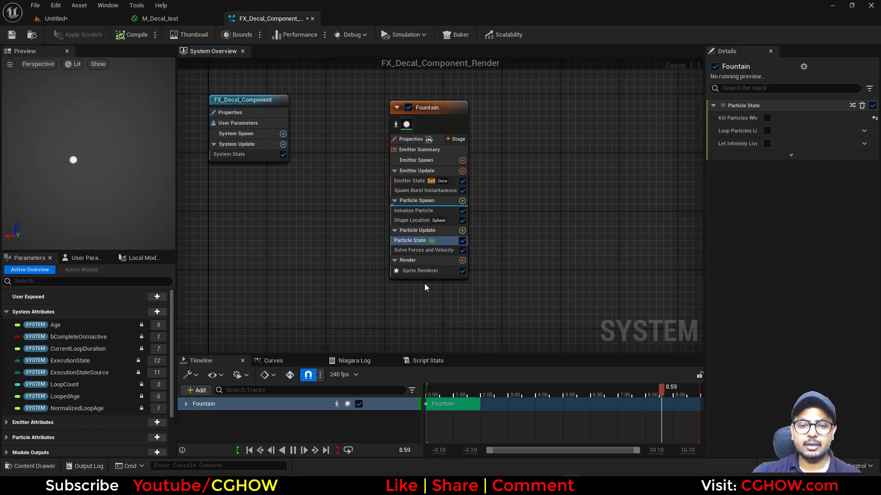
Replace the emitter's Sprite Renderer with a Component Renderer.
left_click(438, 271)
key("Delete")
left_click(462, 260)
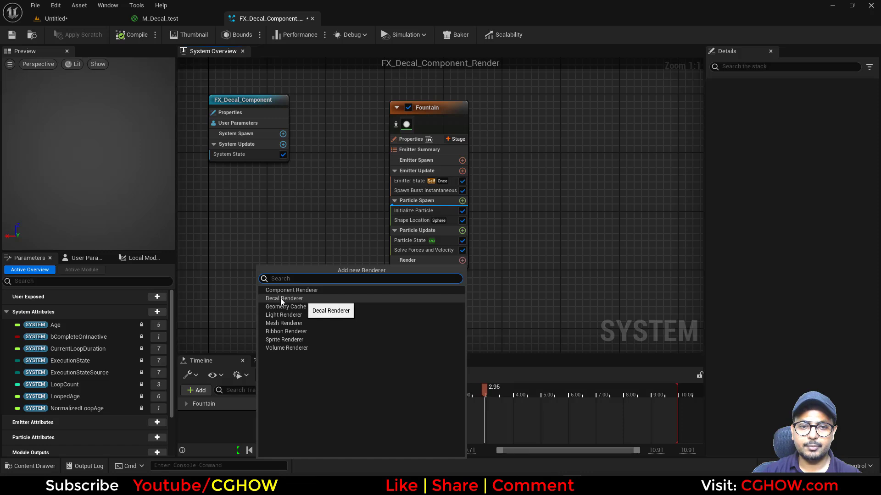
left_click(310, 291)
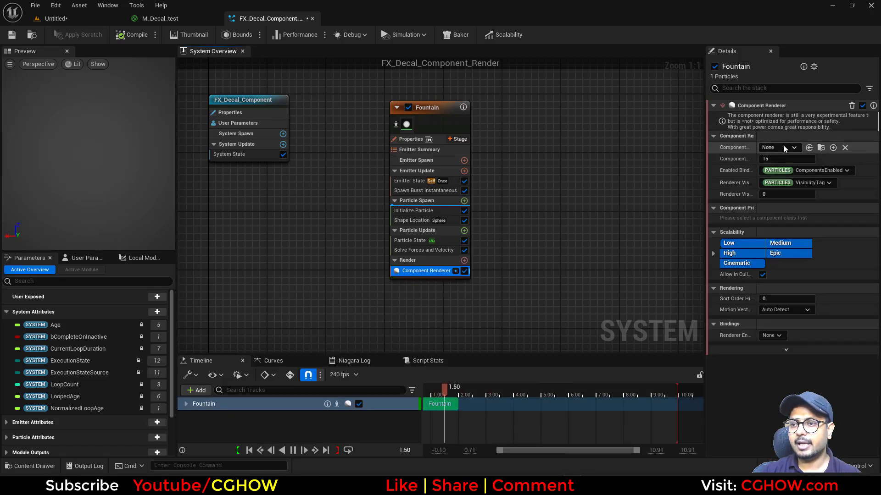
Set the Component Renderer's component type to DecalComponent and widen its property area.
left_click(782, 146)
type("del")
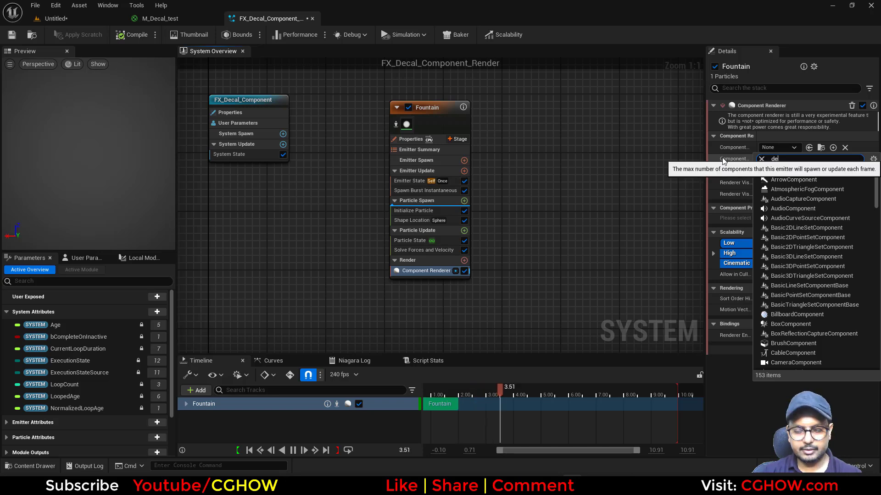
type("cal")
left_click(779, 180)
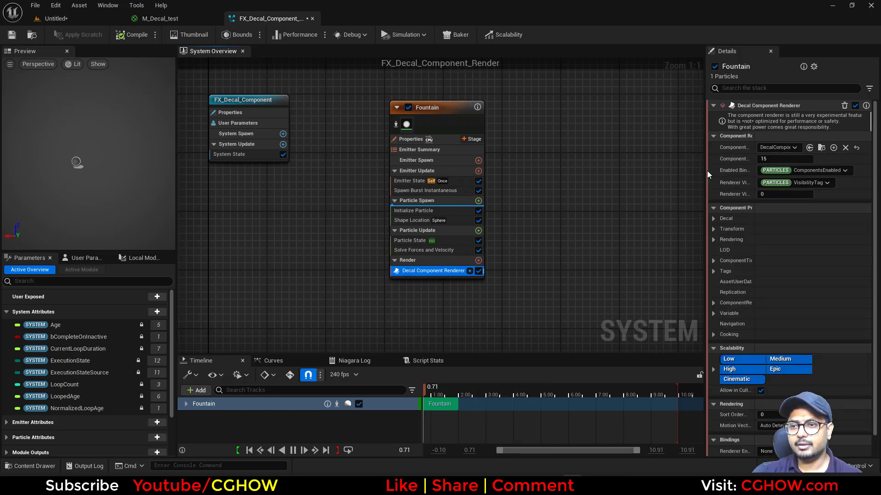
left_click_drag(706, 170, 636, 182)
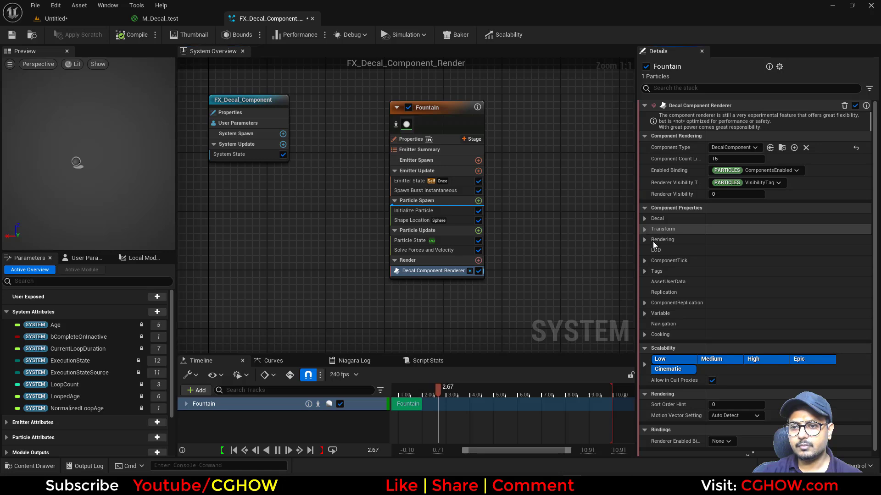
Assign M_Decal_test as the Decal Material in the decal component's properties.
left_click(644, 229)
left_click(643, 229)
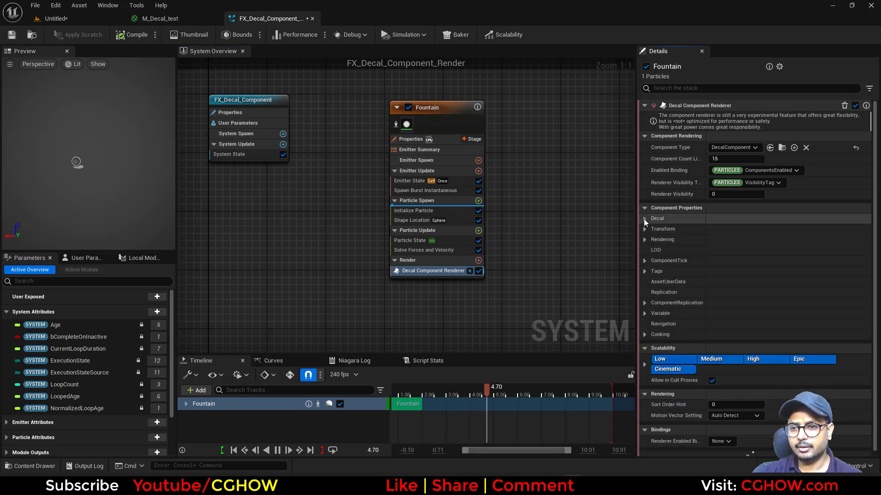
left_click(644, 218)
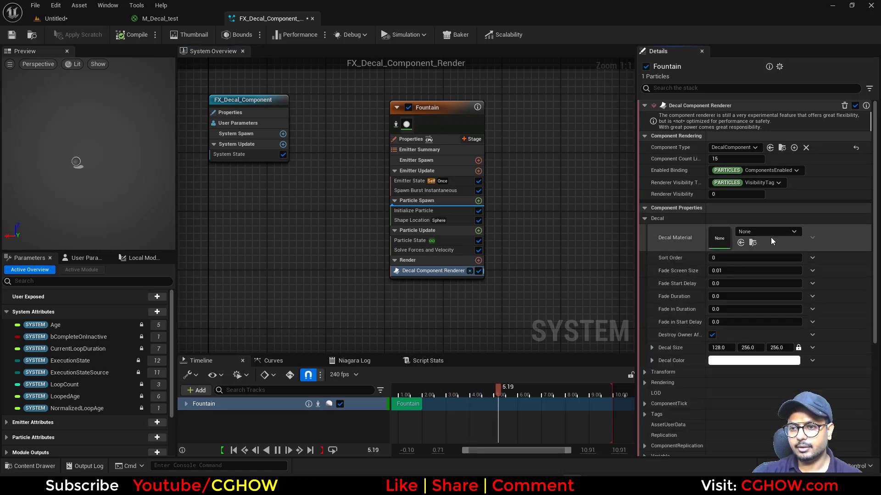
left_click(122, 19)
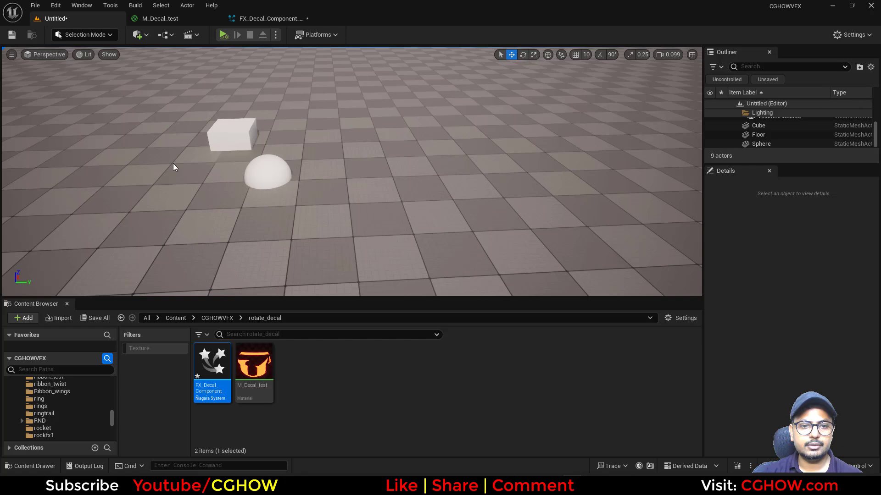
left_click(270, 18)
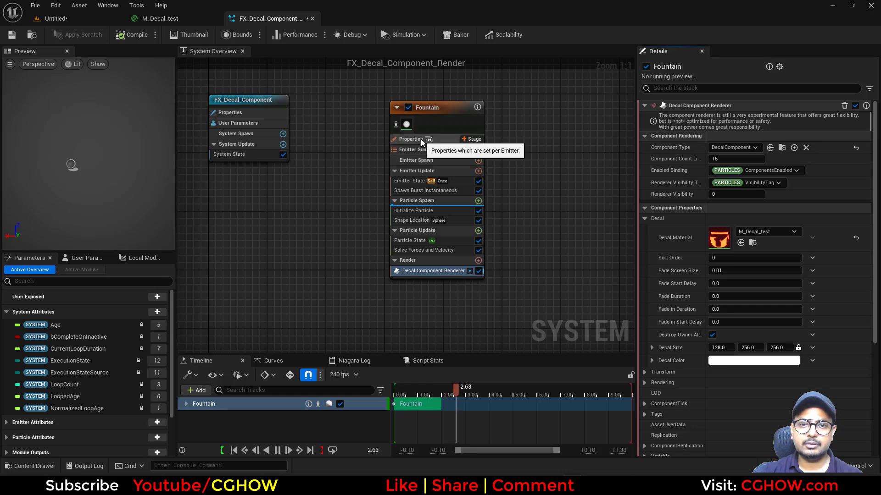
Place FX_Decal_Component_Render on the floor beside the sphere and expand the decal component renderer's Transform properties.
left_click(33, 37)
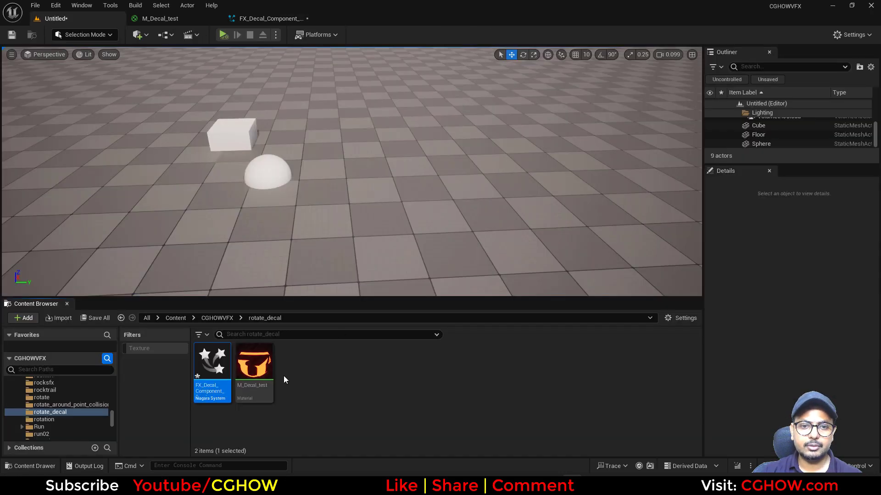
left_click_drag(296, 157, 296, 157)
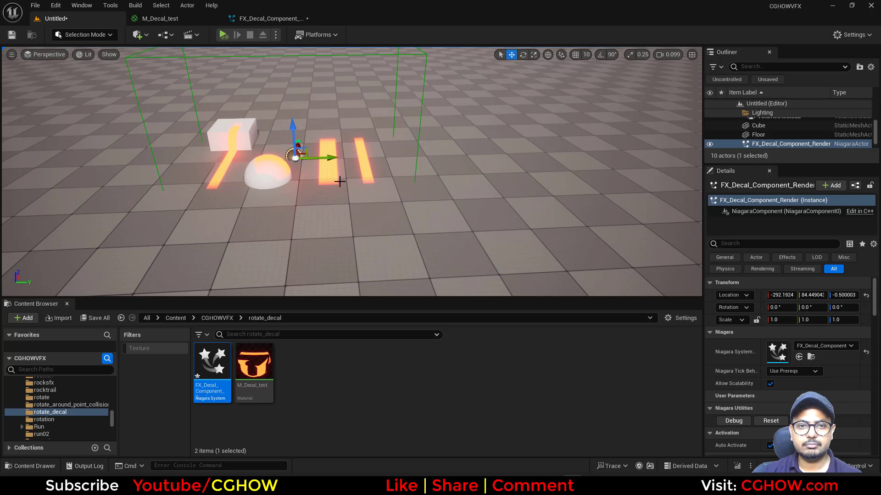
left_click(282, 19)
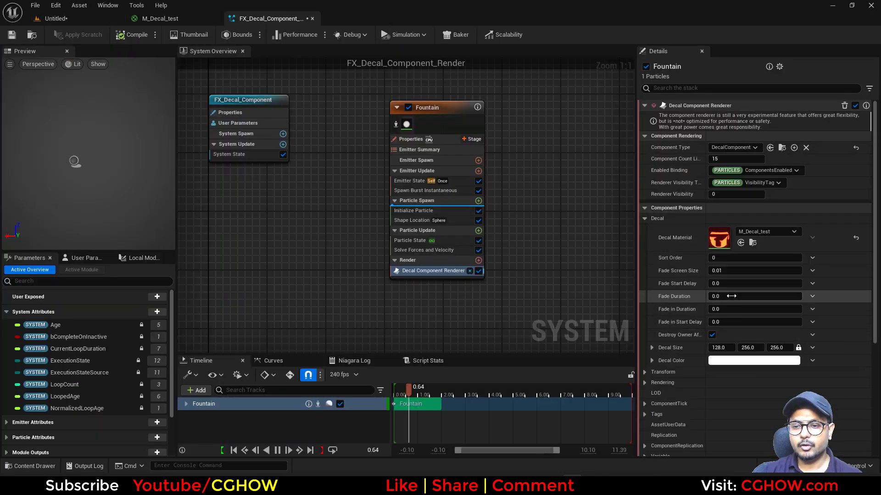
scroll(659, 363, "down", 3)
left_click(644, 314)
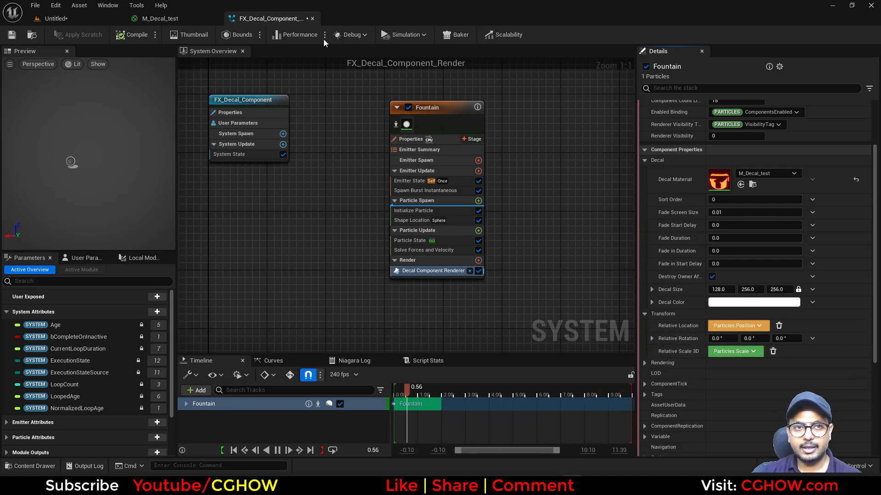
Float the Niagara system editor as a separate window over the level and close the M_Decal_test material editor.
left_click_drag(285, 21, 565, 205)
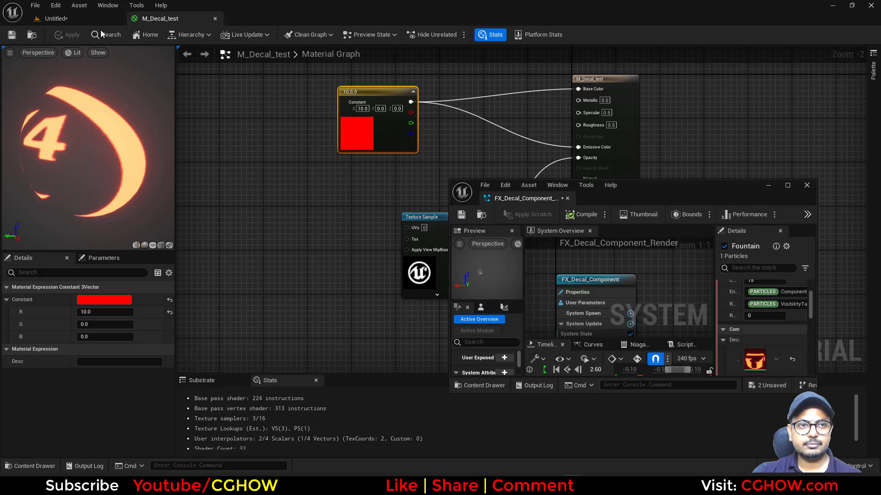
left_click(215, 18)
left_click_drag(688, 185, 579, 59)
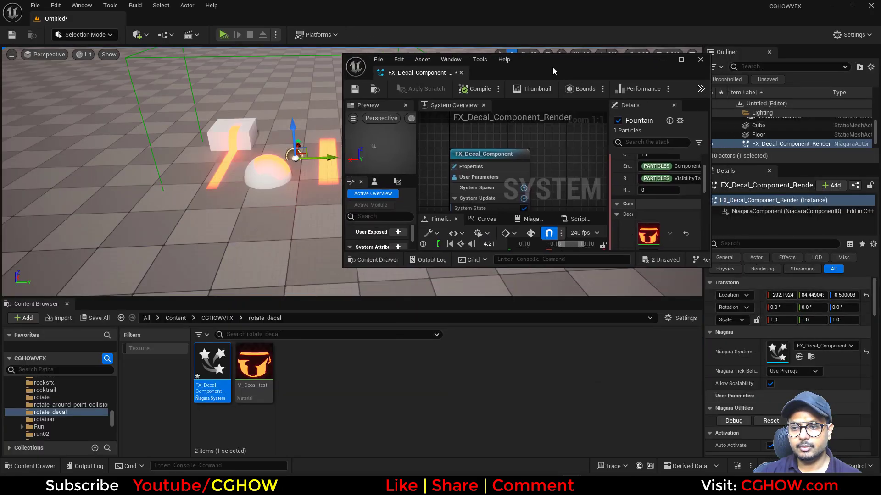
Enlarge the floating Niagara editor and set the first Relative Rotation value of the decal component to 90°.
left_click_drag(606, 185, 552, 193)
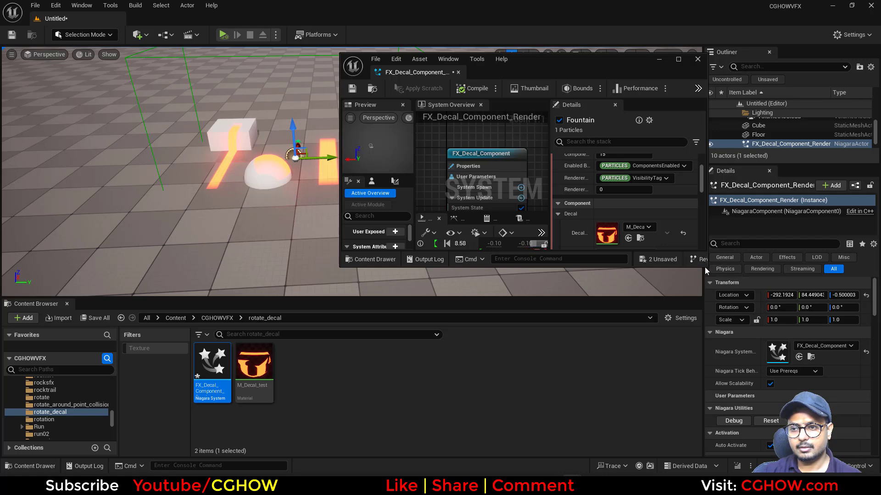
left_click_drag(705, 266, 862, 409)
scroll(727, 316, "down", 8)
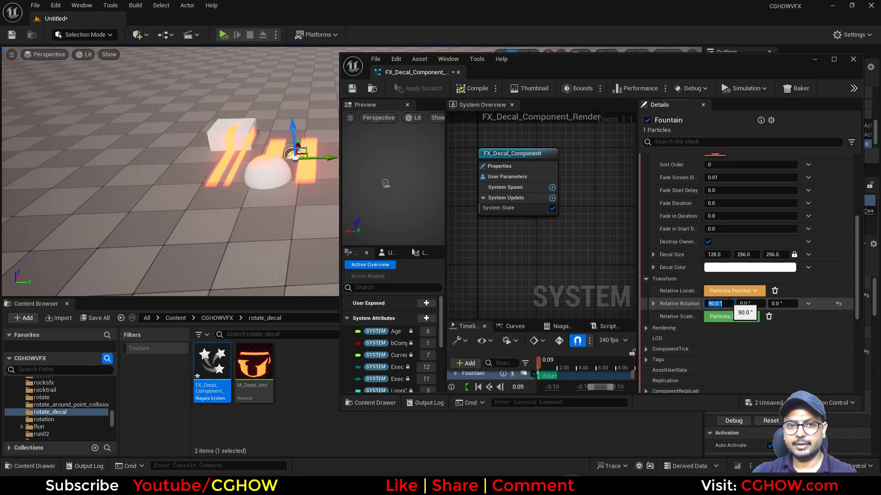
Set the decal component's Relative Rotation to 0°, 90°, 0° and inspect the decal projected around the sphere and cube.
left_click(752, 304)
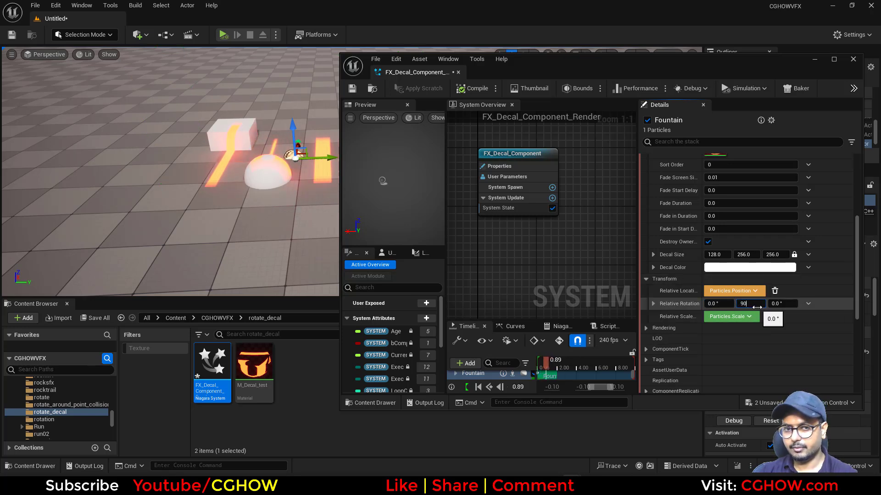
type("90")
key("Return")
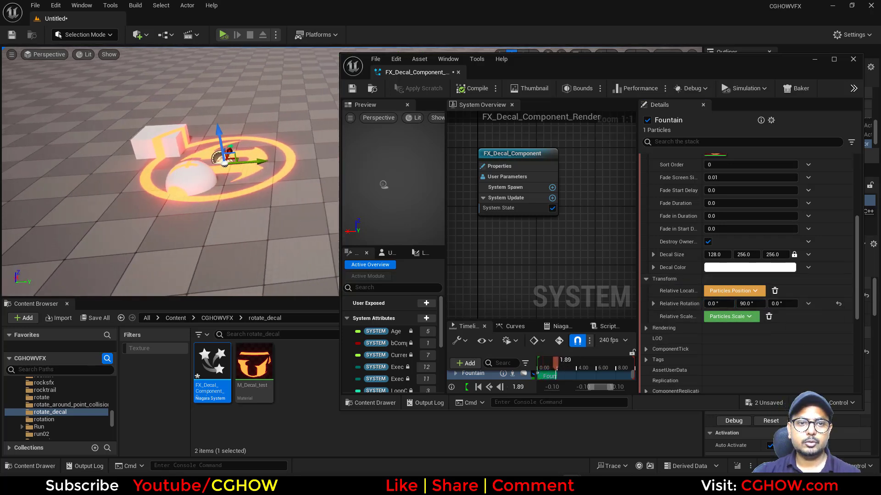
key("w")
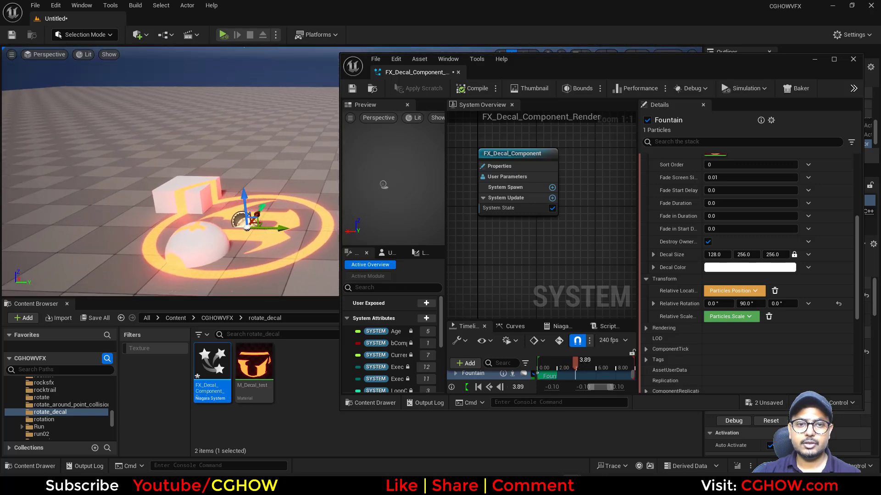
key("s")
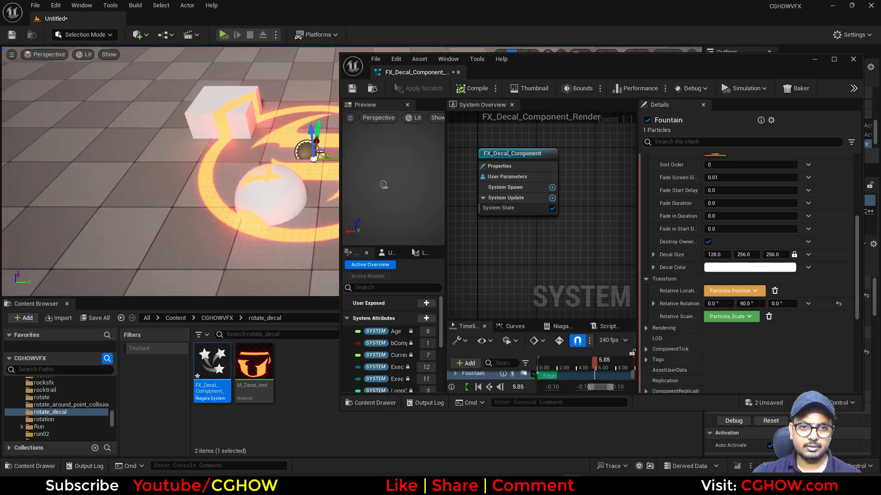
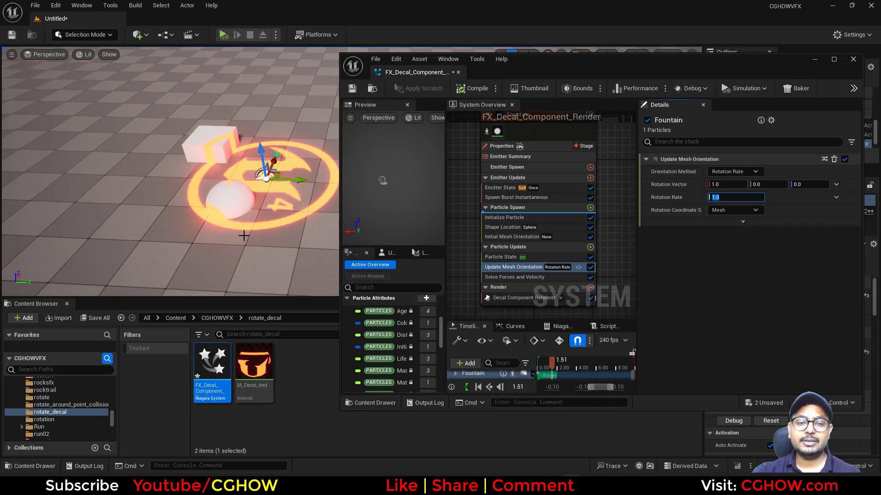
Review the rotating decal in the level and the Decal Component Renderer, Initial Mesh Orientation and Update Mesh Orientation settings driving it.
mouse_move(244, 234)
right_mouse_down()
mouse_move(268, 226)
mouse_move(259, 235)
right_mouse_up()
scroll(517, 288, "down", 1)
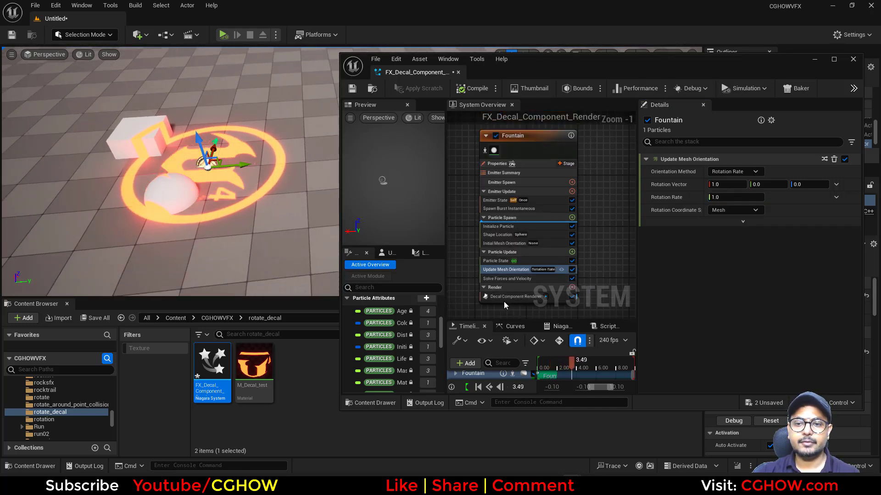
left_click(499, 300)
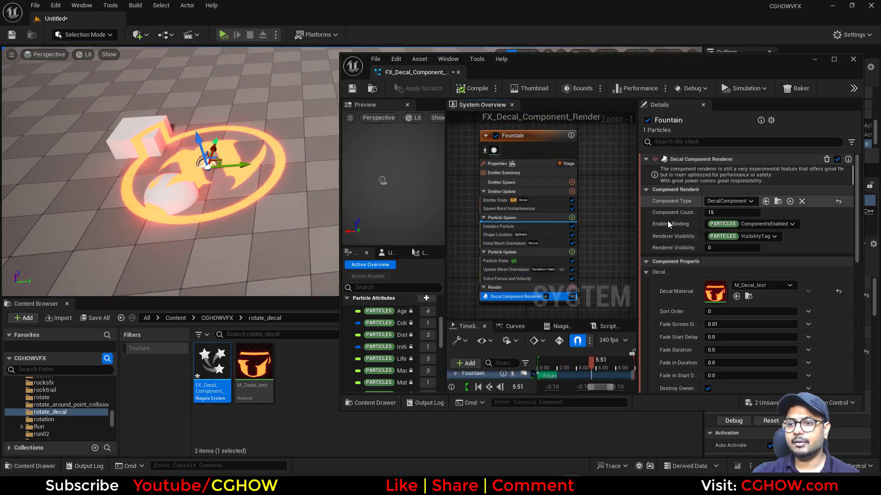
left_click(505, 243)
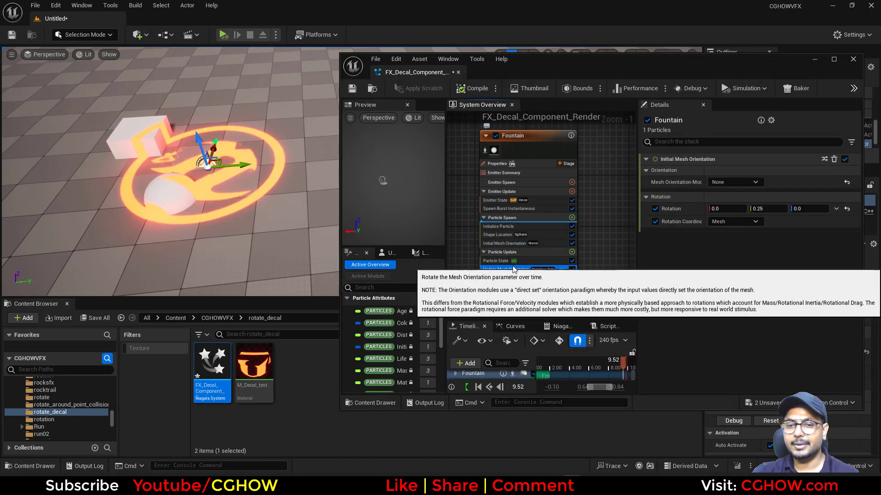
left_click(512, 269)
right_click_drag(587, 150, 602, 194)
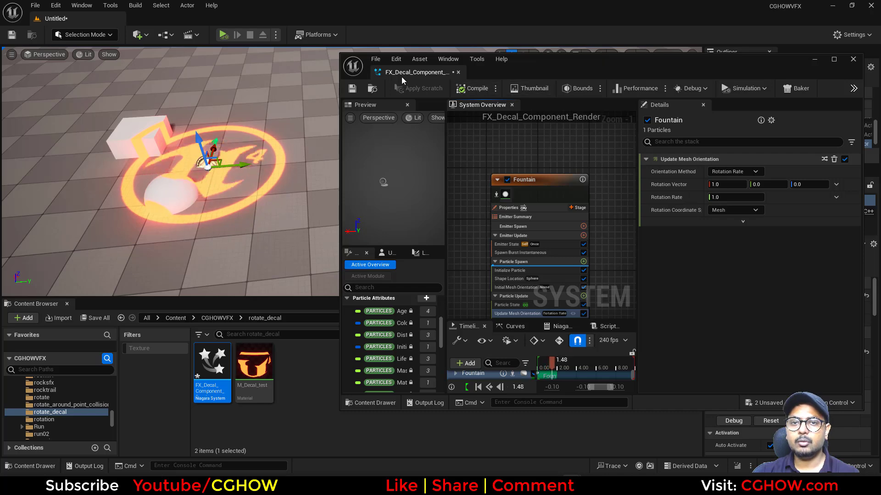
Close the Niagara system editor and duplicate FX_Decal_Component_Render as FX_decal_Renderer.
left_click_drag(402, 80, 659, 109)
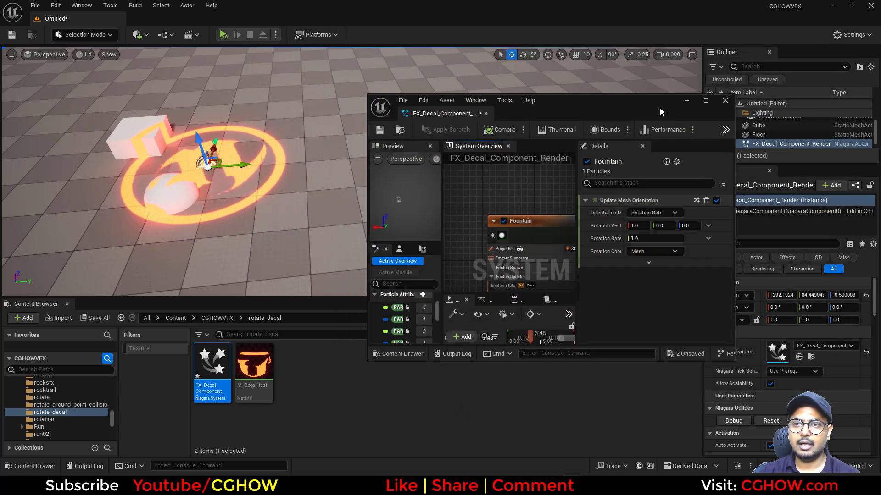
left_click(725, 100)
right_click(204, 370)
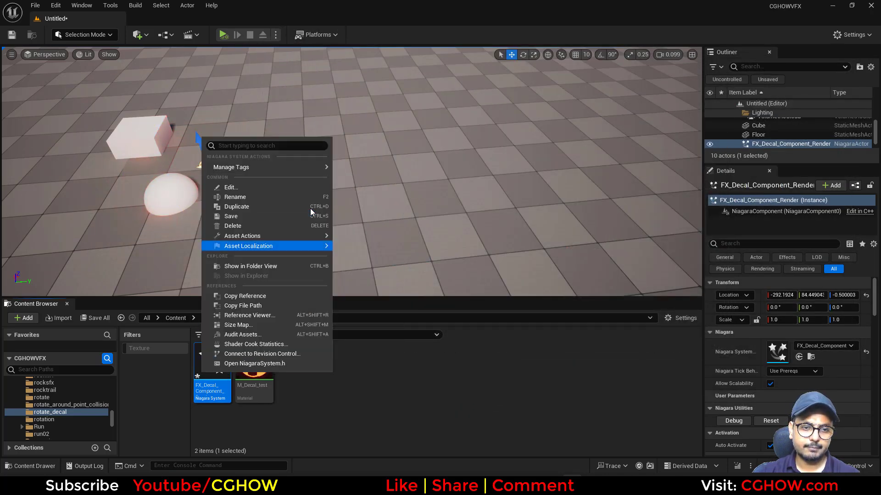
left_click(260, 207)
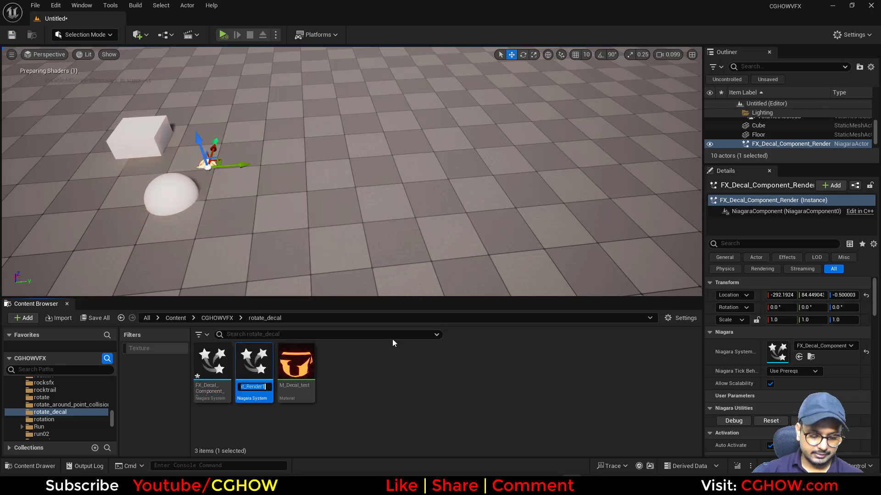
type("FX_")
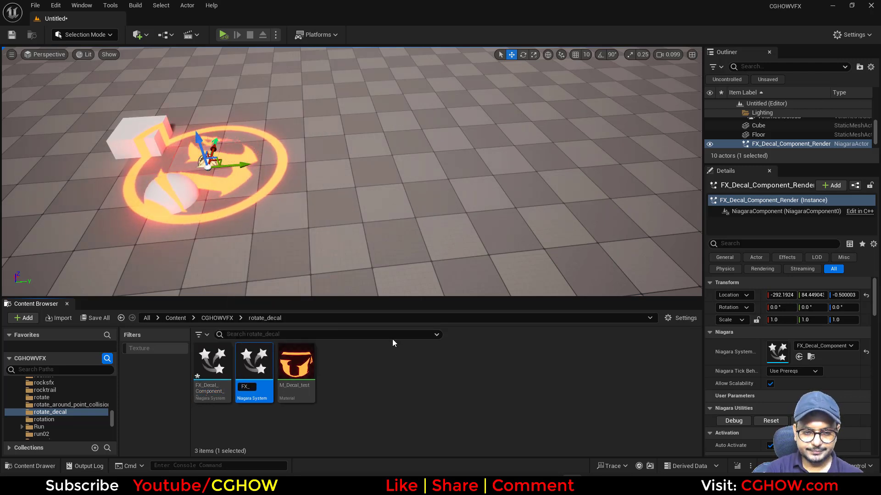
type("decal_Ren")
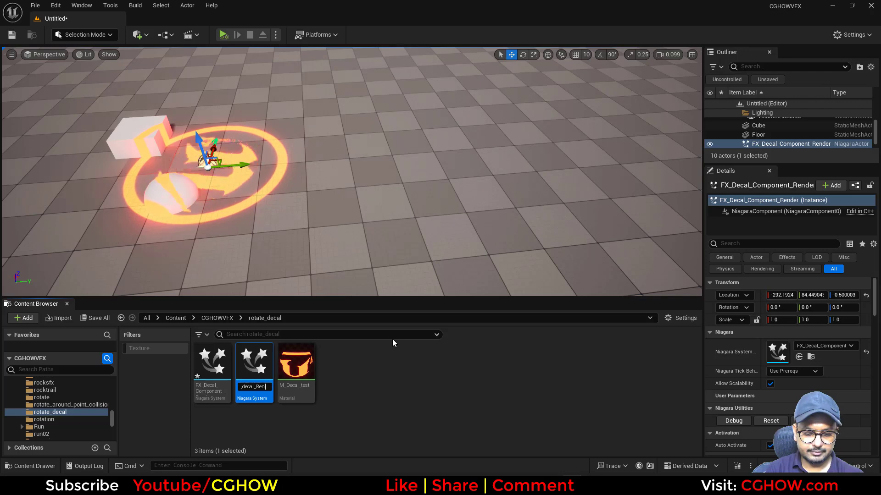
type("derer")
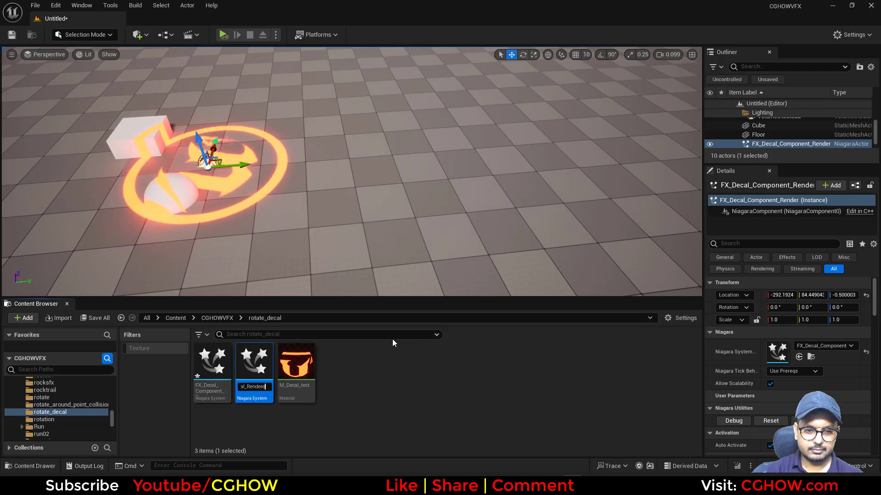
key("Return")
Open FX_decal_Renderer and delete Update Mesh Orientation, Initial Mesh Orientation and the Decal Component Renderer from its Fountain emitter.
key("Return")
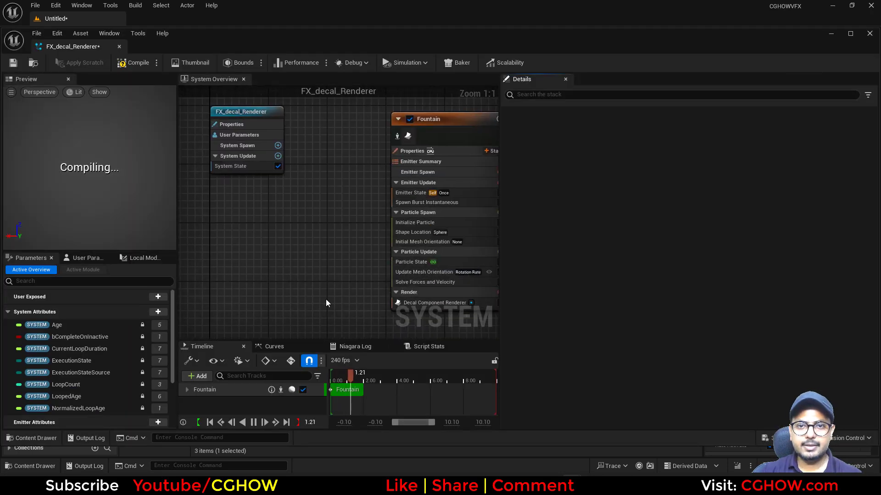
right_click_drag(351, 250, 260, 215)
left_click(325, 236)
key("Delete")
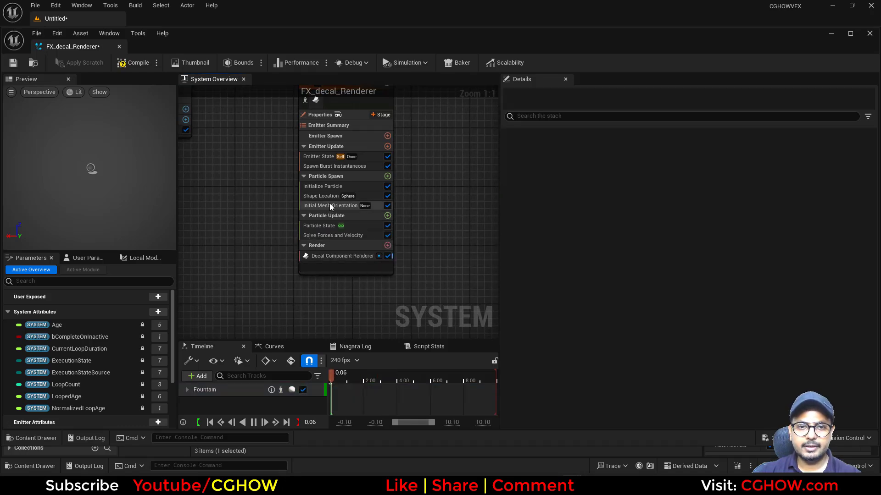
left_click(329, 204)
key("Delete")
left_click(343, 245)
key("Delete")
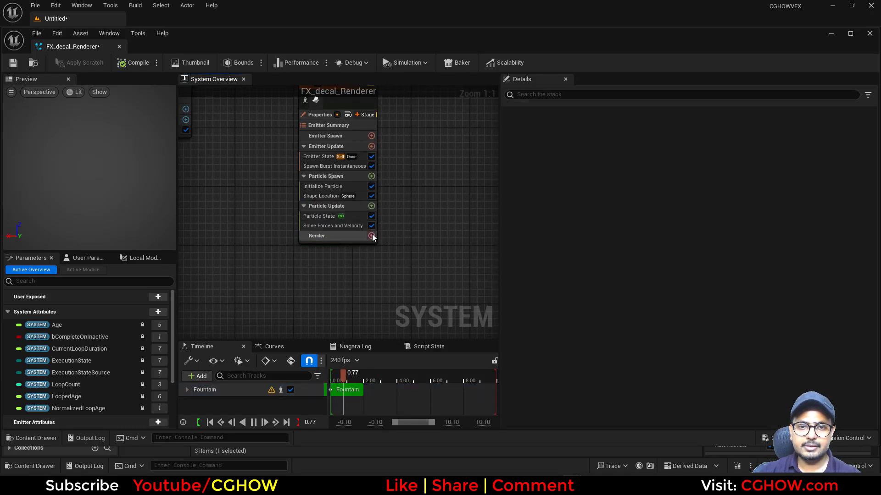
Add a Decal Renderer to the Fountain emitter and dock the FX_decal_Renderer editor into the main window.
left_click(372, 236)
left_click(204, 275)
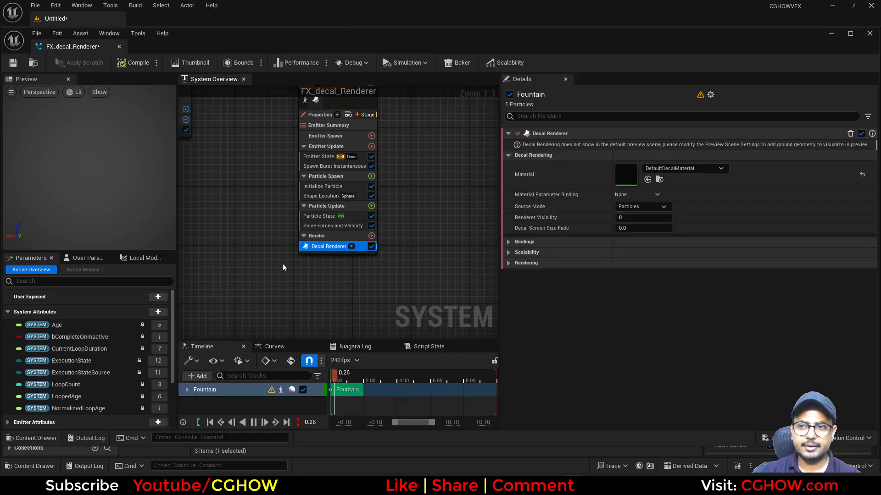
left_click_drag(55, 48, 144, 18)
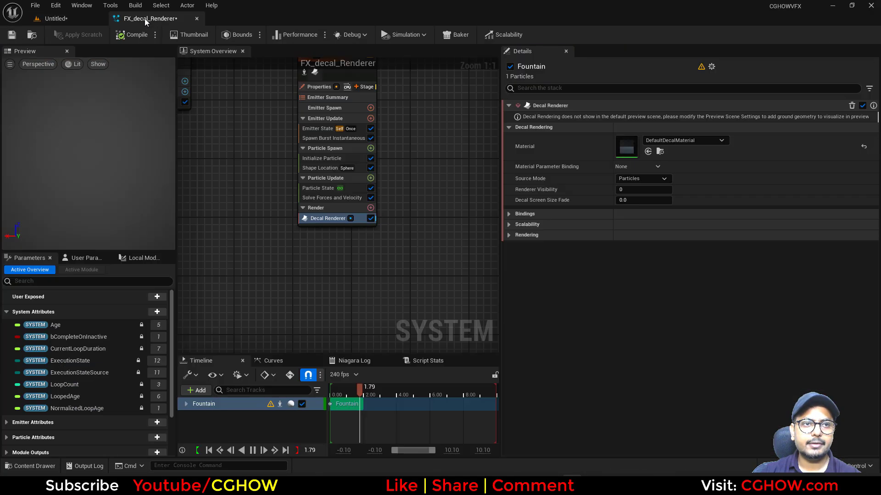
Assign M_Decal_test from the rotate_decal folder as the Decal Renderer's material.
left_click(95, 20)
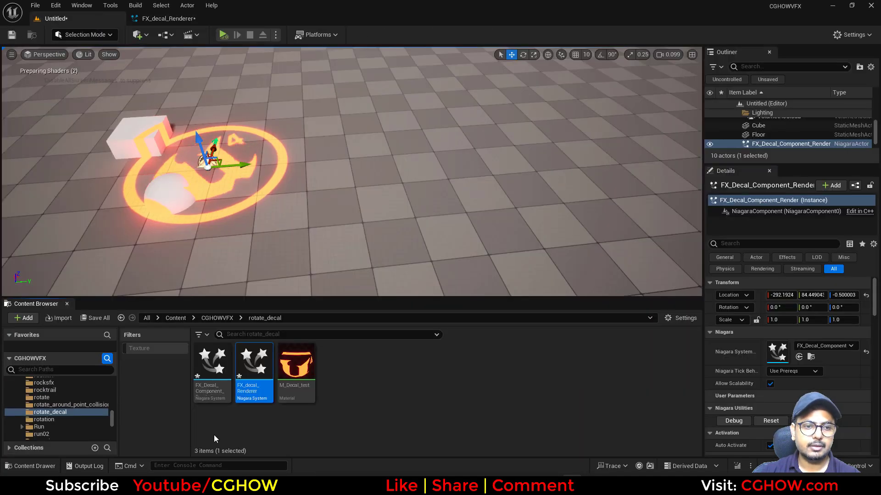
left_click(184, 17)
left_click(652, 153)
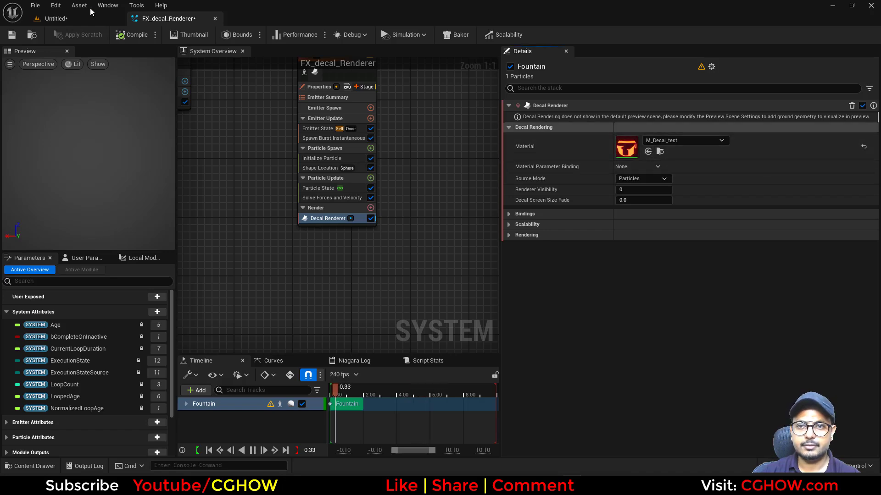
Place FX_decal_Renderer on the open floor beside the existing rotating decal and inspect it without the editor gizmos.
left_click(55, 18)
left_click_drag(253, 367, 402, 203)
left_click_drag(416, 170, 416, 171)
key("f")
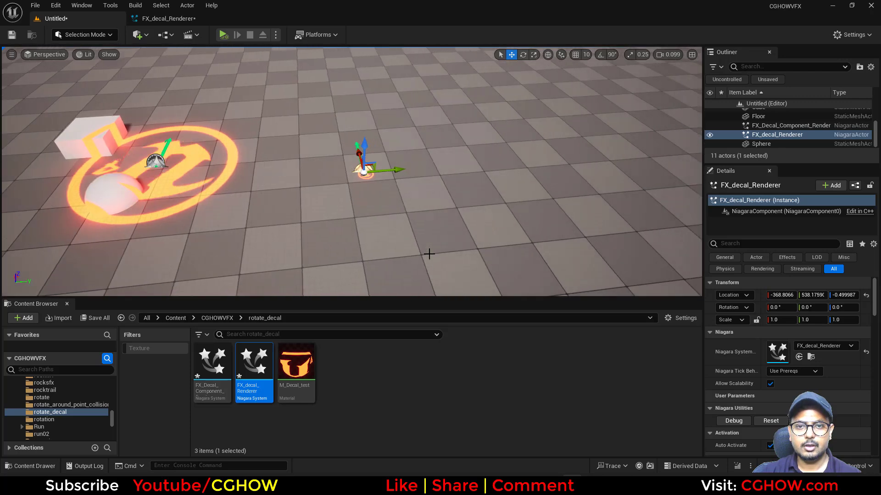
key("g")
right_click_drag(233, 86, 233, 85)
key("s")
Check the Decal Renderer's bindings and add a Set Parameters module for Particles DecalSize under Particle Spawn.
left_click(166, 18)
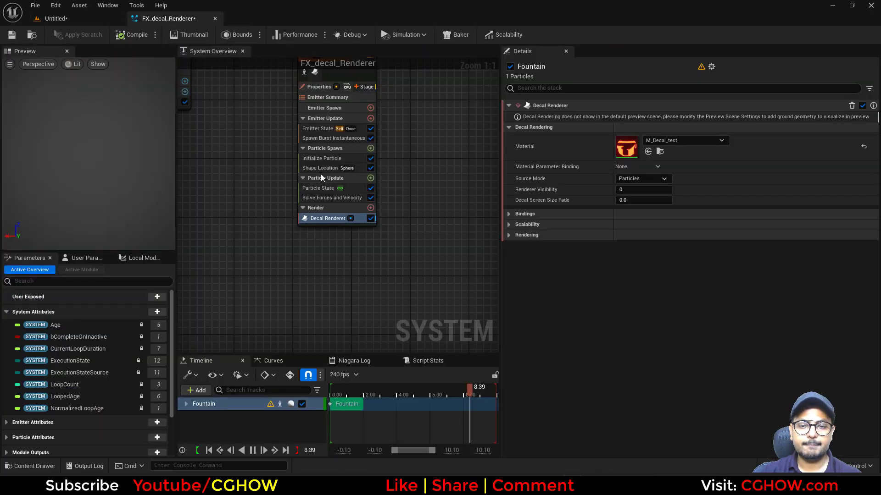
left_click(515, 216)
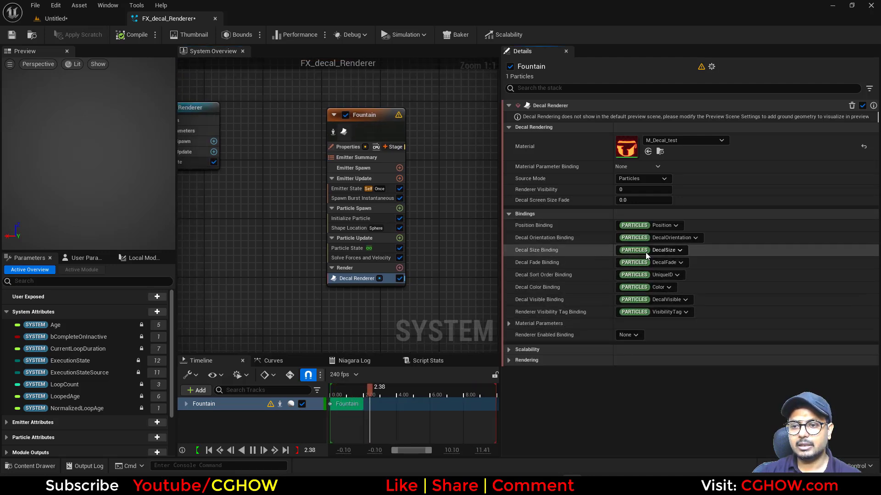
left_click(399, 208)
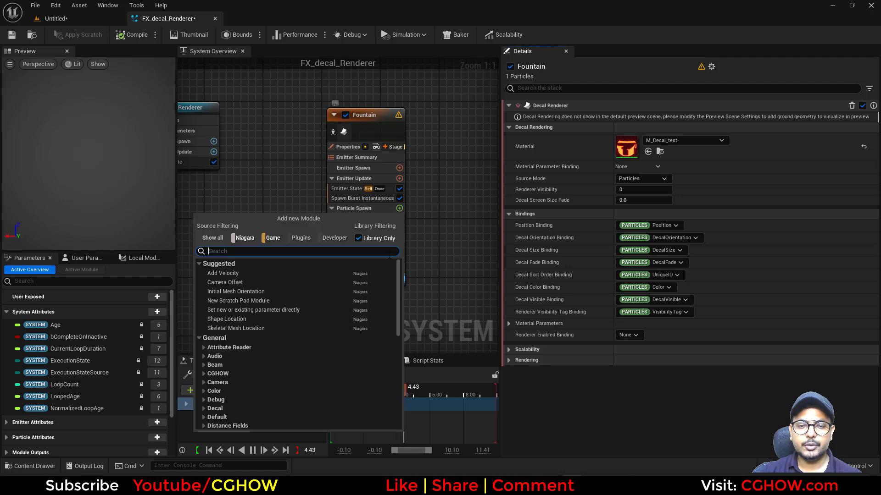
left_click(270, 310)
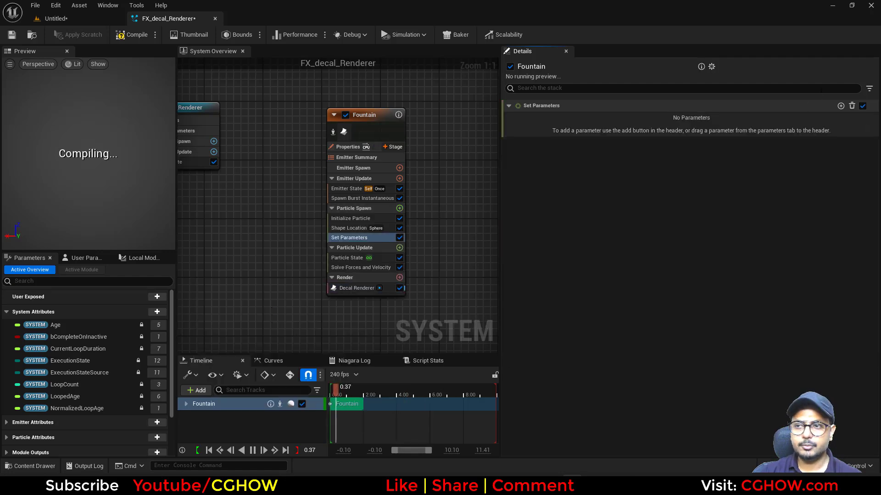
left_click(840, 106)
type("deca")
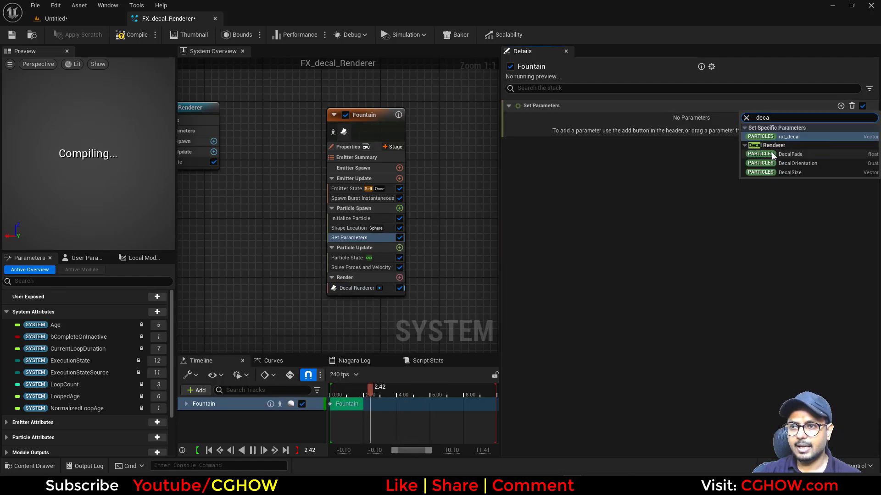
left_click(789, 173)
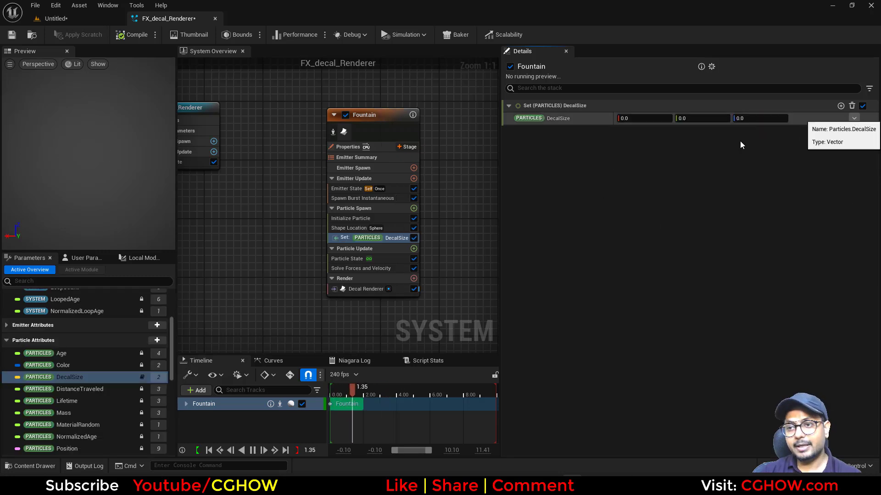
Drive DecalSize with Vector from Float at a value of 50 and check the decal in the level.
left_click(853, 118)
type("flo")
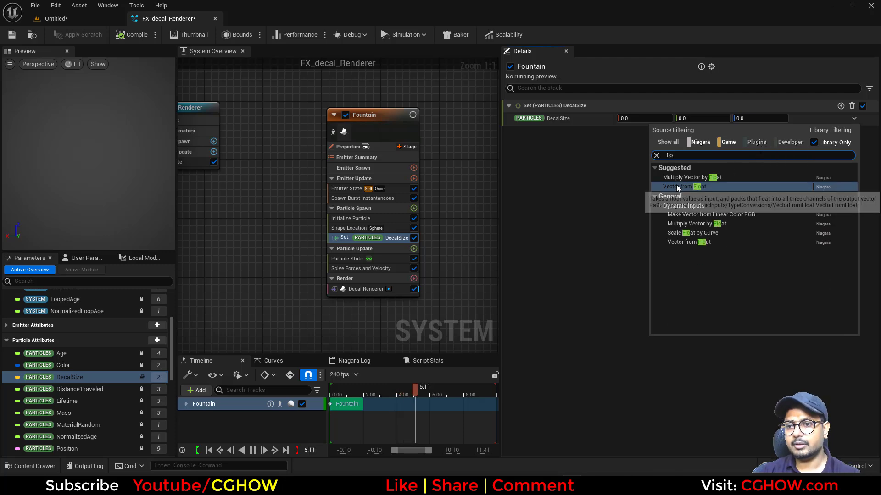
left_click(677, 186)
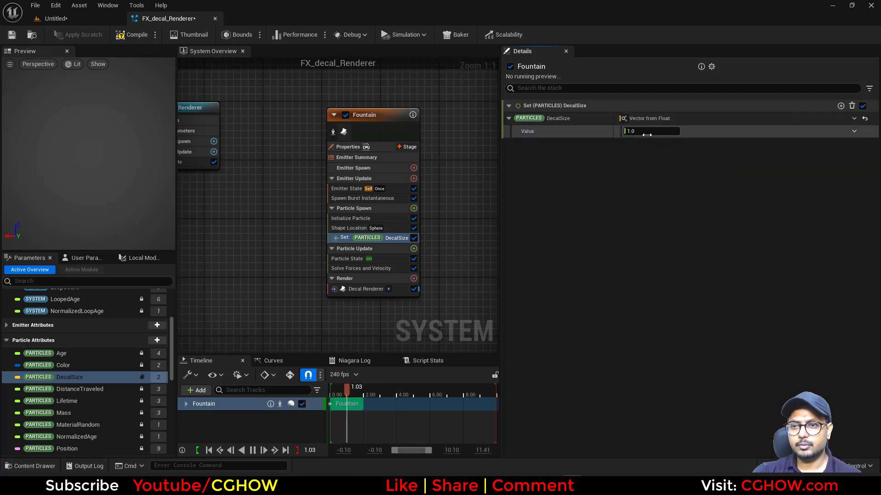
type("50")
left_click(101, 19)
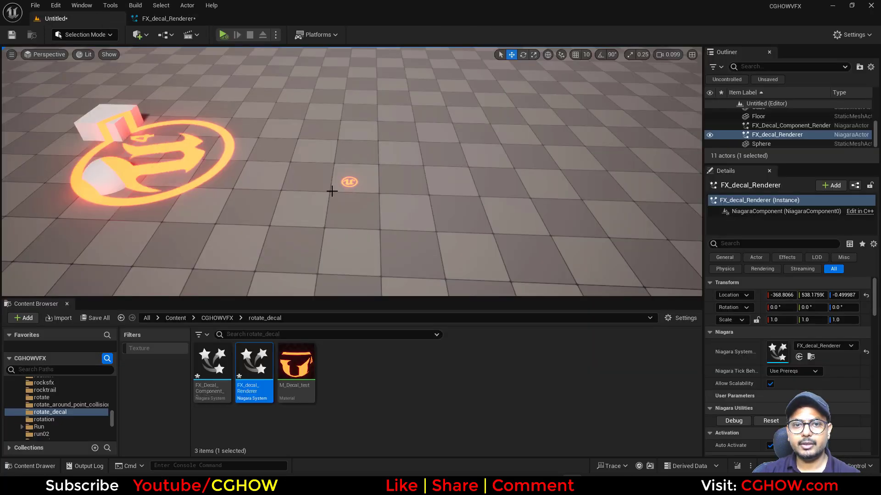
Set the DecalSize Vector from Float value to 500 and check the decal's size in the level.
left_click(199, 21)
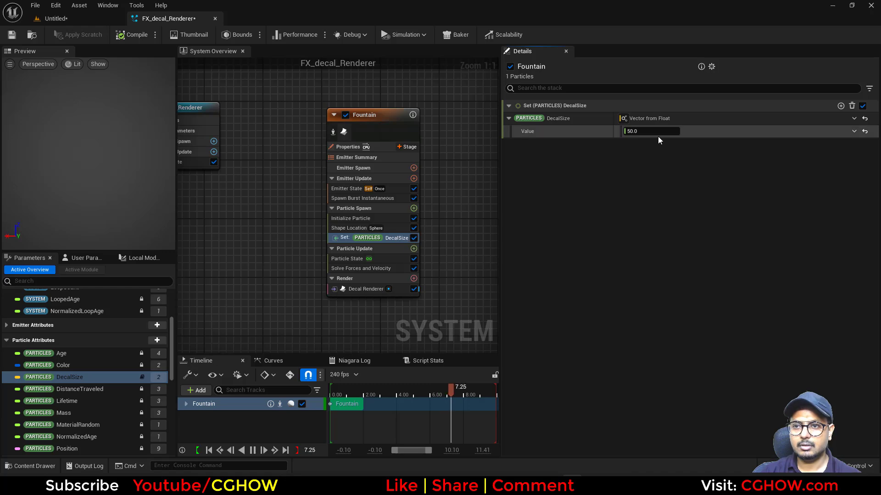
left_click_drag(658, 132, 679, 132)
left_click(82, 17)
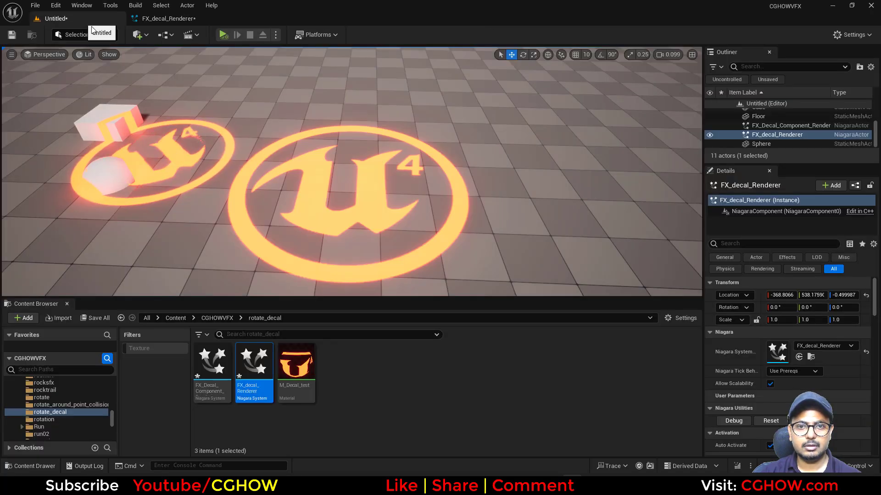
left_click(177, 19)
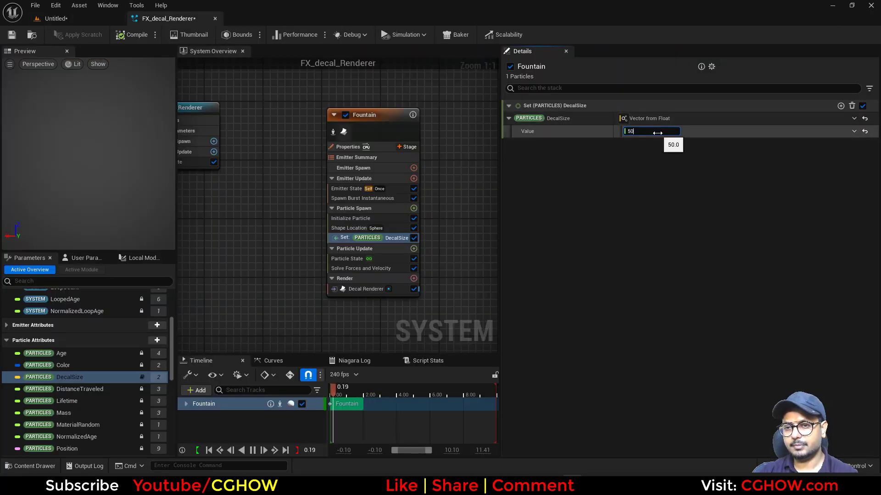
key("Return")
left_click(55, 19)
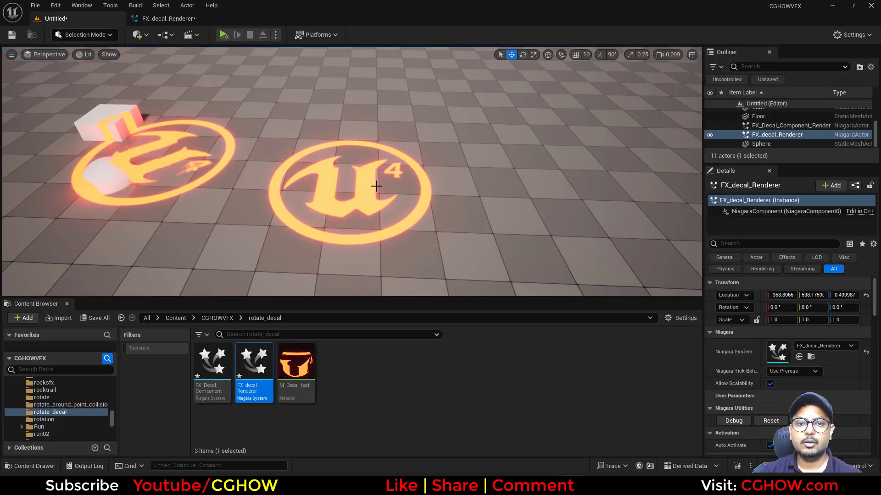
right_click_drag(376, 186, 379, 176)
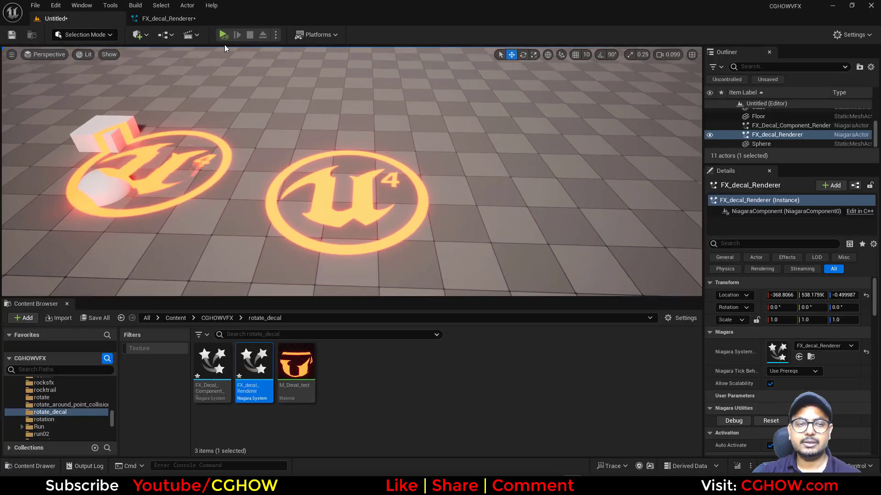
Try adding Particles DecalOrientation to the DecalSize Set Parameters module, and remove that input.
left_click(206, 24)
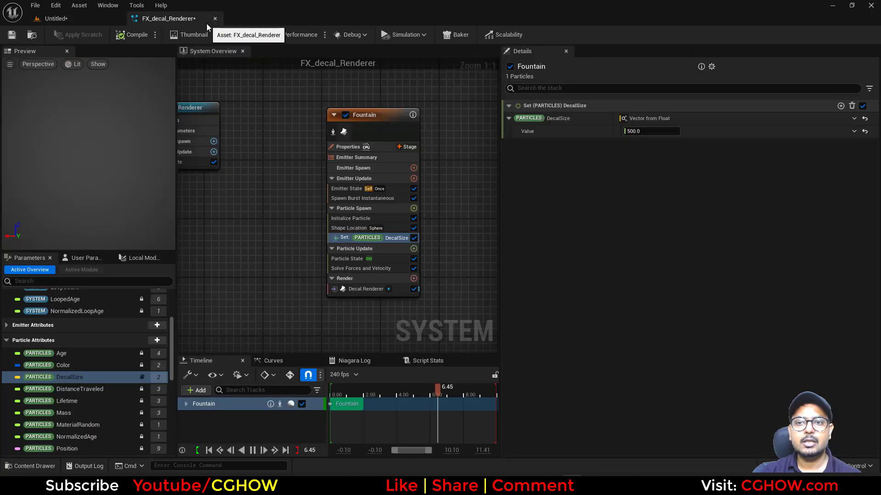
left_click(413, 208)
type("deca")
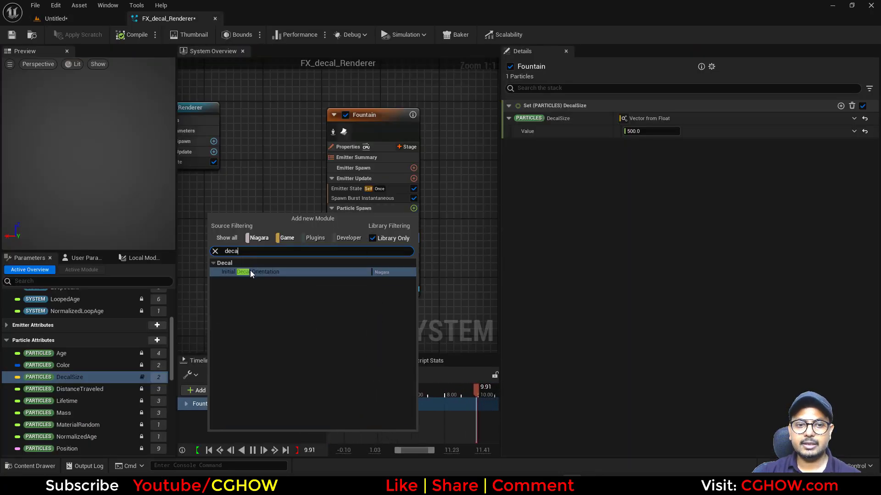
left_click(442, 215)
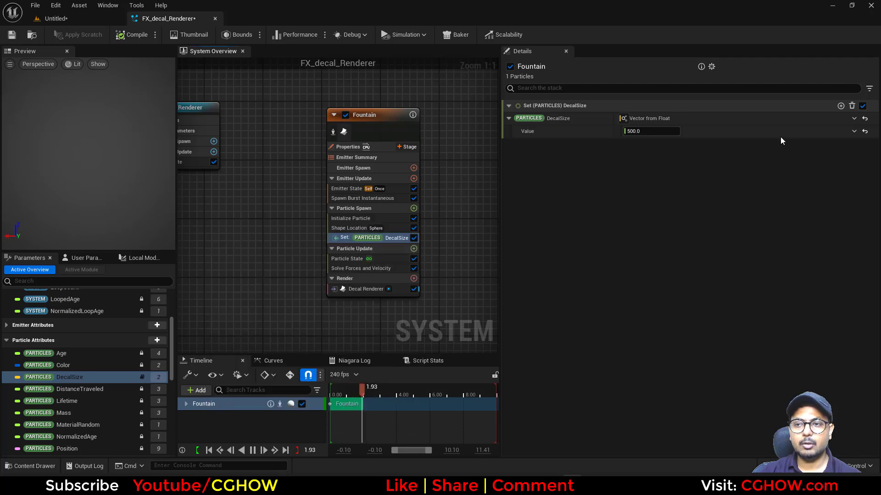
left_click(853, 119)
type("deca")
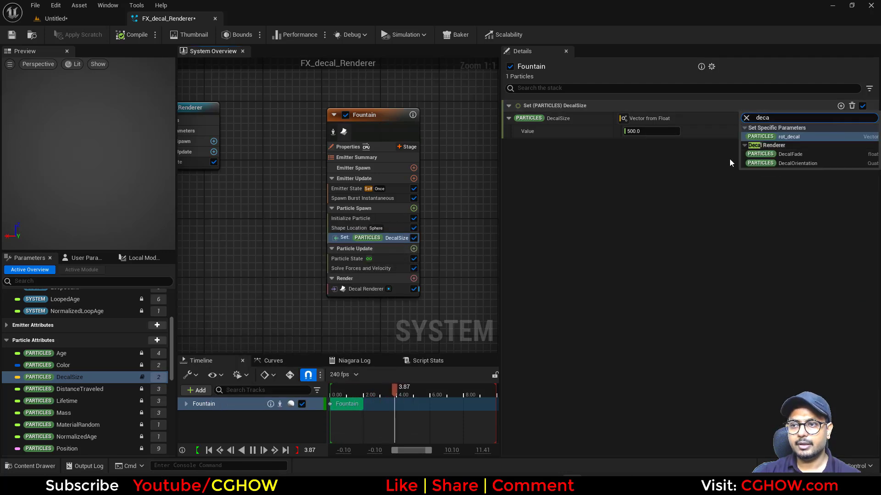
left_click(795, 163)
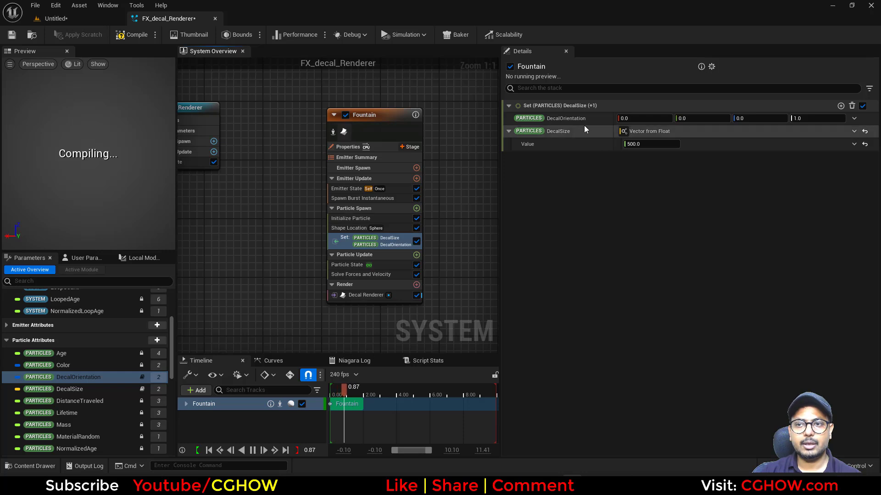
left_click(854, 118)
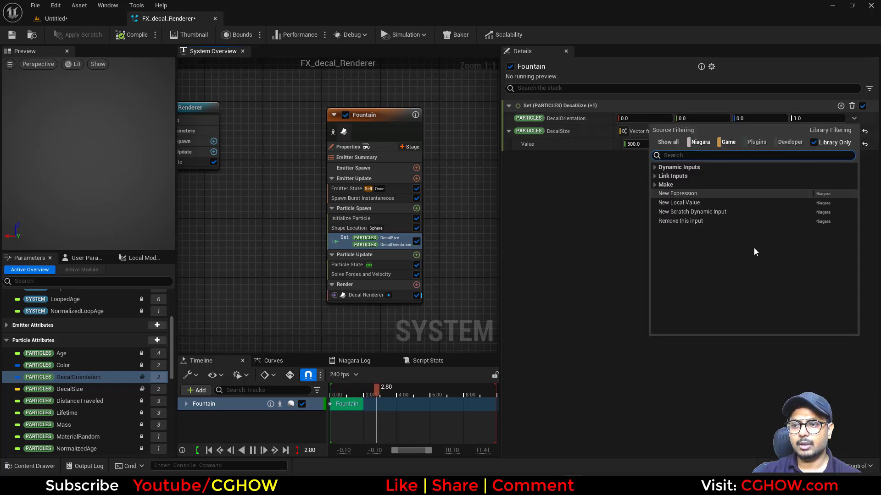
left_click(680, 220)
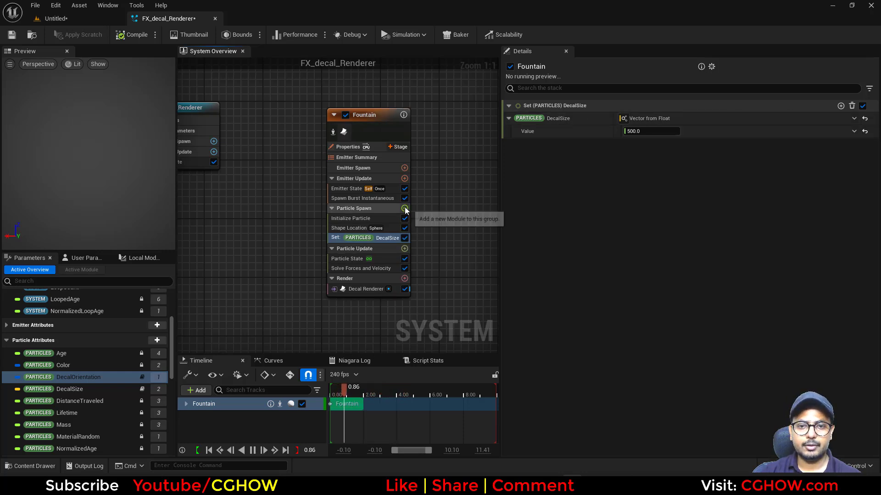
Add an Initial Decal Orientation module under Particle Spawn and set its Decal Orientation Mode to None.
left_click(404, 208)
type("decal")
left_click(243, 273)
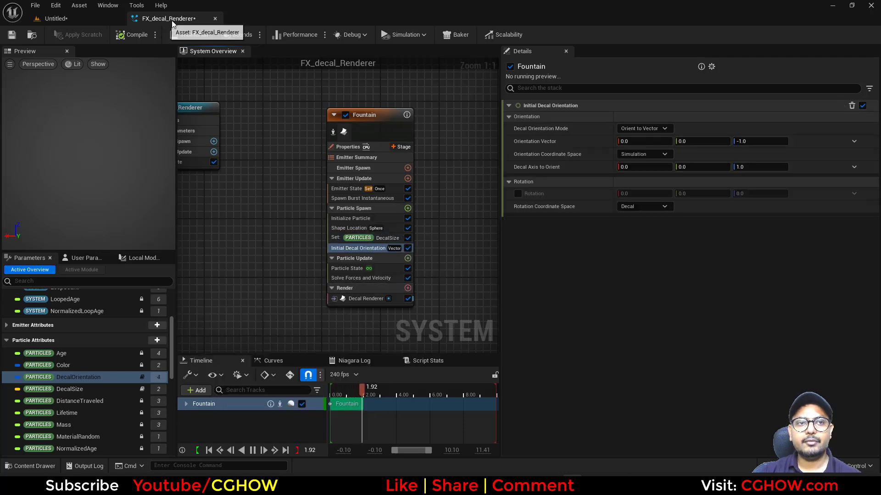
left_click(655, 129)
left_click(658, 144)
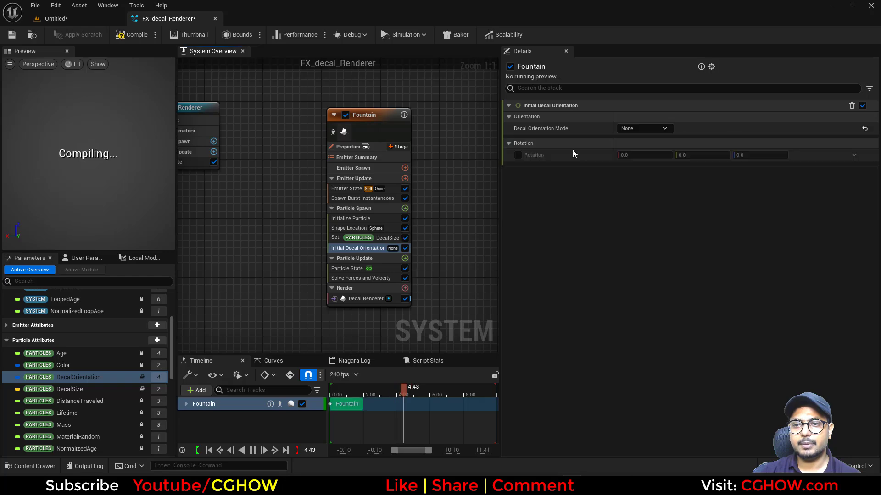
Enable Rotation in Initial Decal Orientation and try a Z rotation of 0.25 with the system editor floating over the level.
left_click_drag(157, 23, 546, 172)
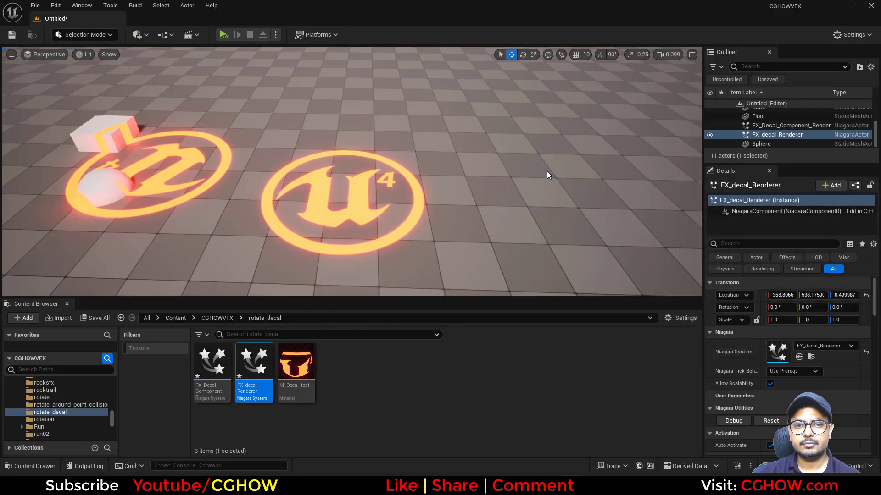
left_click_drag(779, 173, 707, 145)
left_click(678, 295)
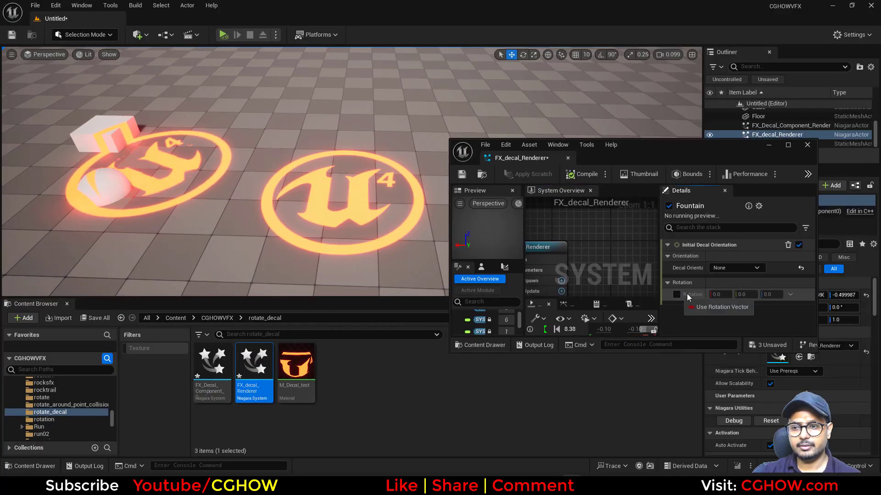
left_click(766, 295)
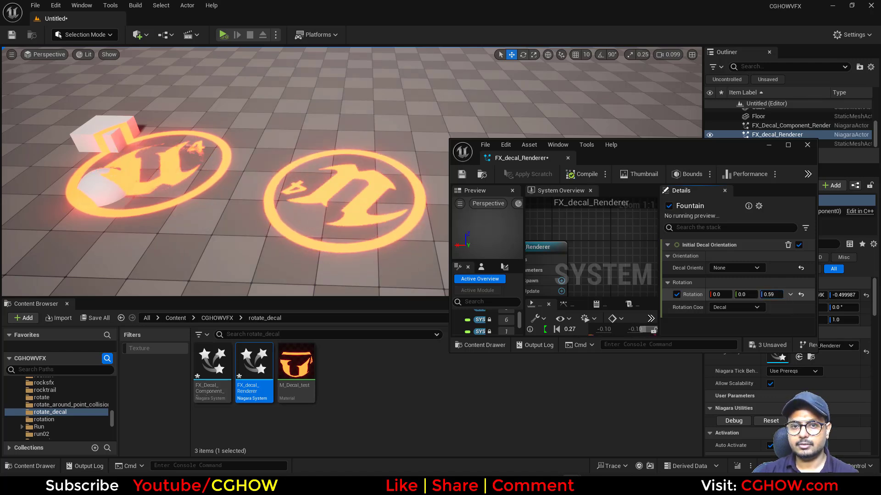
type(".25")
key("Return")
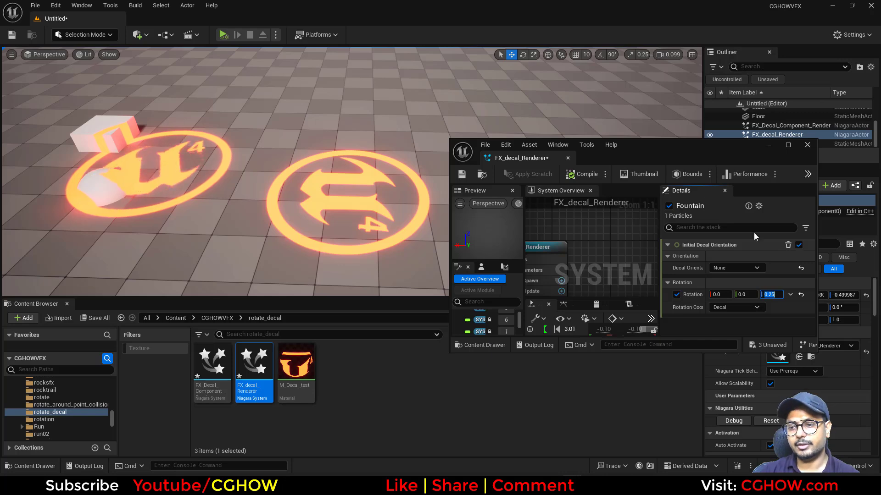
left_click_drag(521, 163, 415, 18)
Try adding an Update Mesh Orientation module under Particle Update, and delete it.
left_click(405, 258)
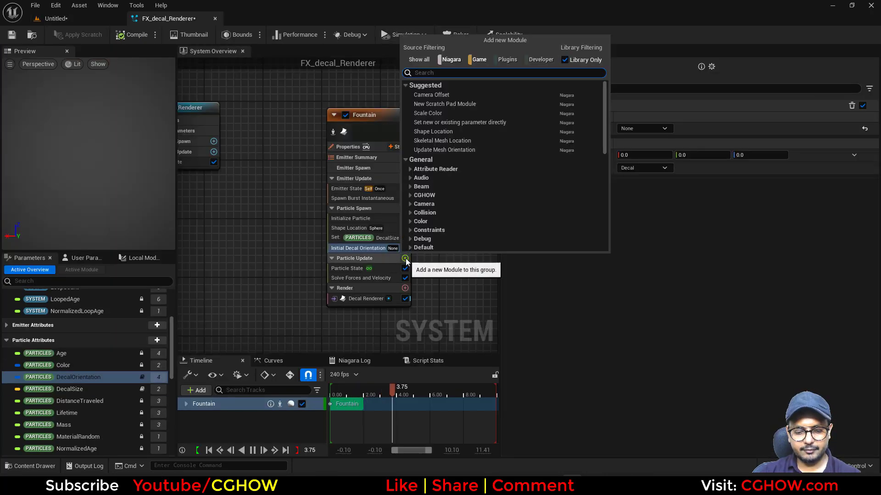
type("up")
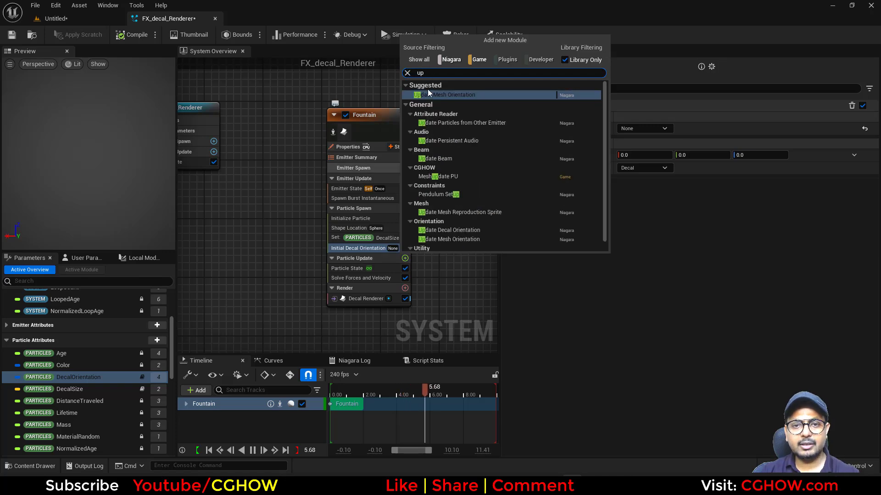
left_click(445, 95)
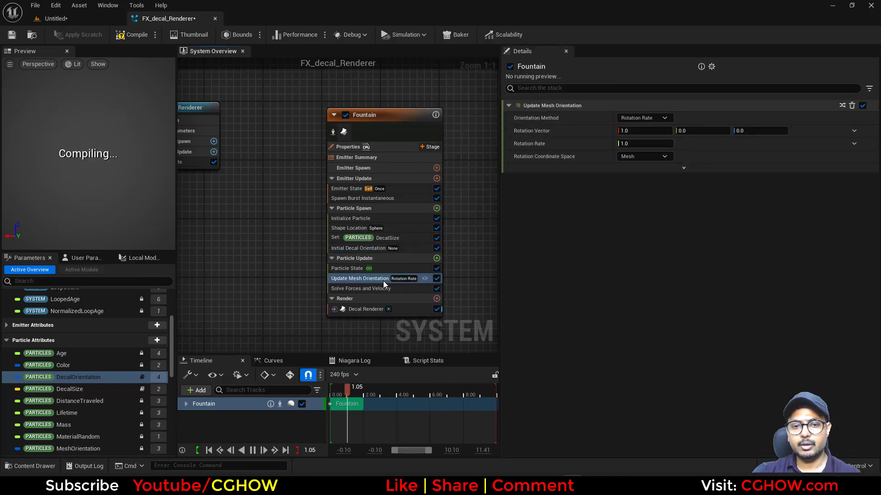
key("Delete")
Examine the Rotation Coordinate Space options of Initial Decal Orientation and show which parameters the module writes.
left_click(357, 248)
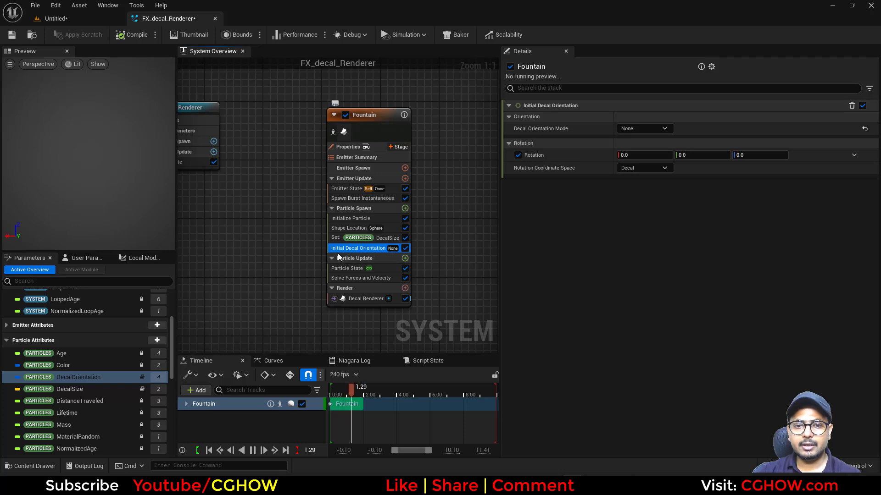
left_click(644, 167)
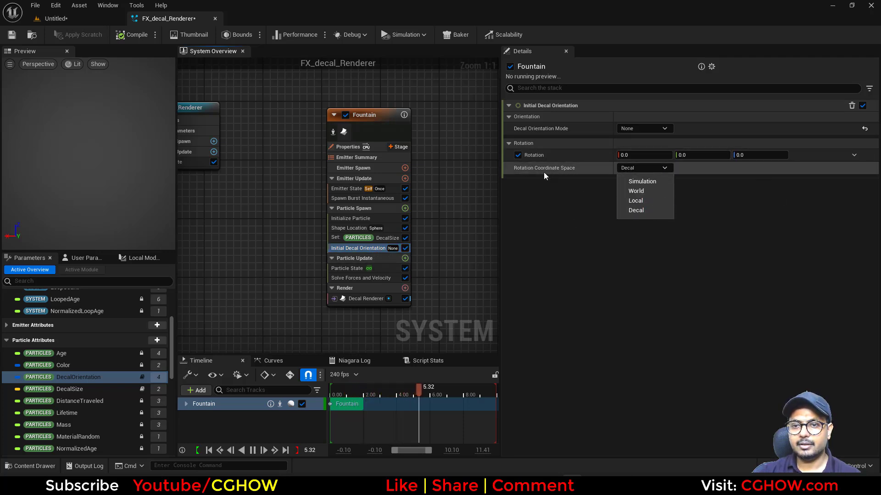
left_click(566, 259)
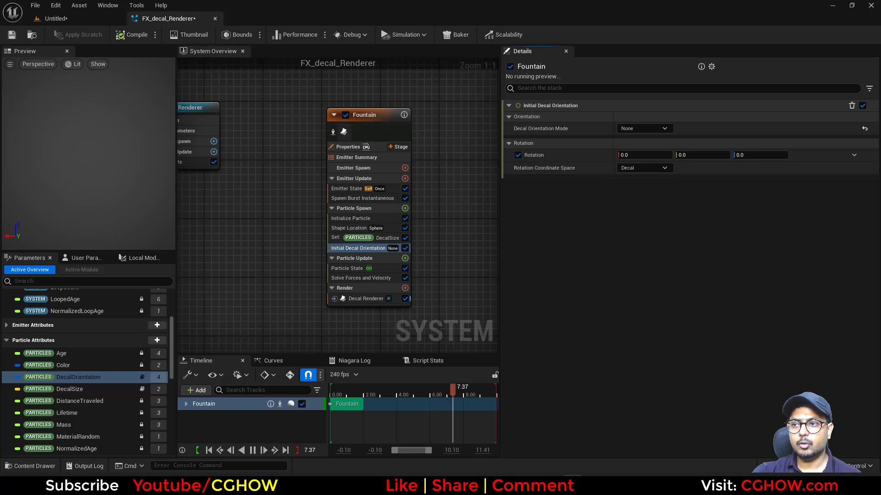
left_click(869, 89)
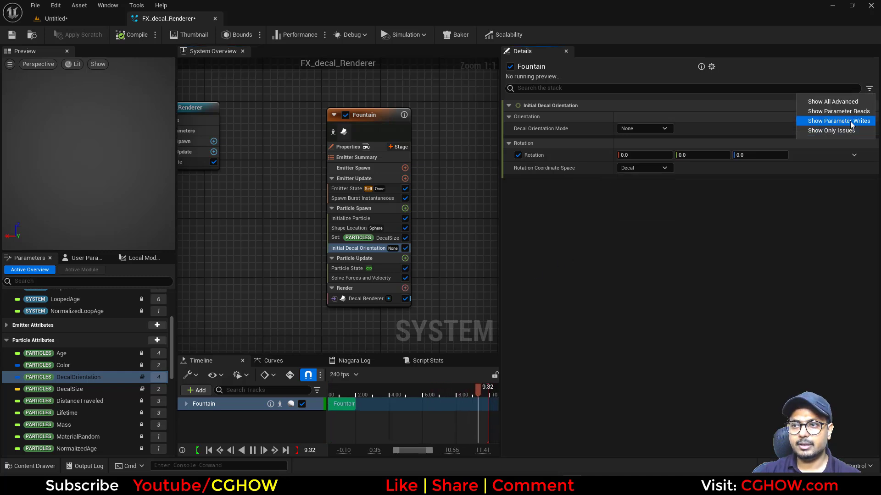
left_click(851, 121)
left_click(508, 194)
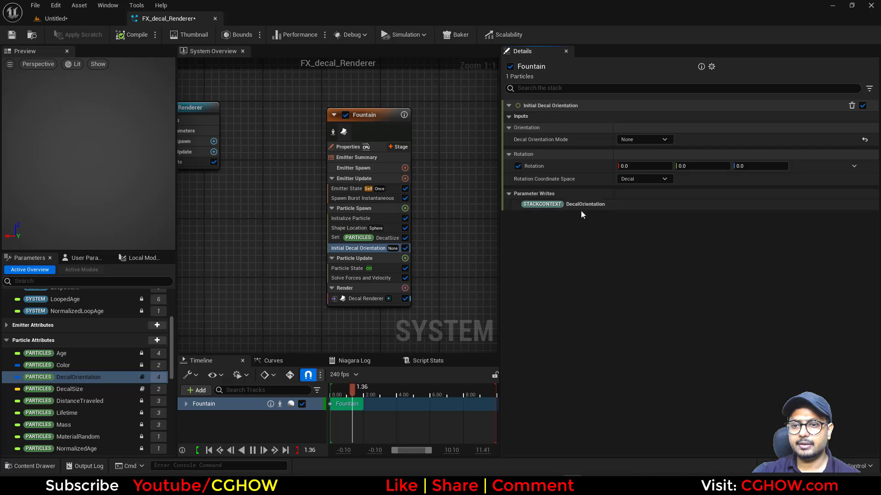
Try an Update Decal Orientation module under Particle Update, with the system editor floating over the level.
left_click(405, 258)
type("deca")
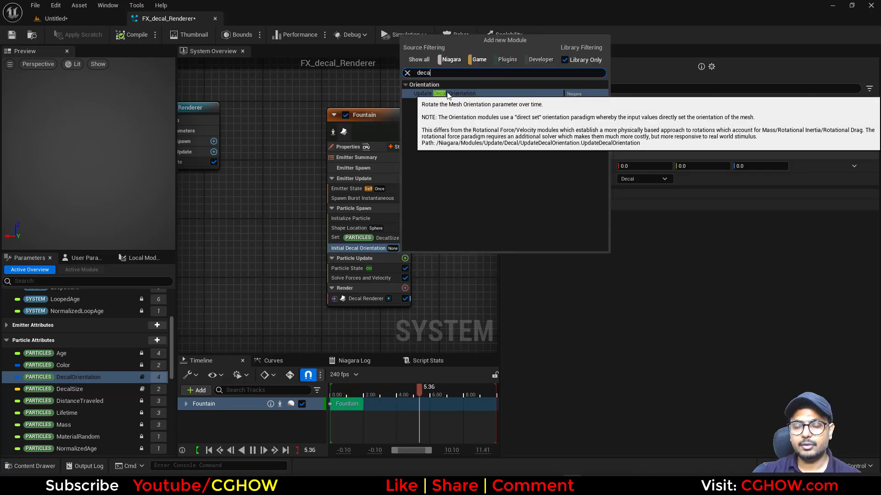
left_click(453, 93)
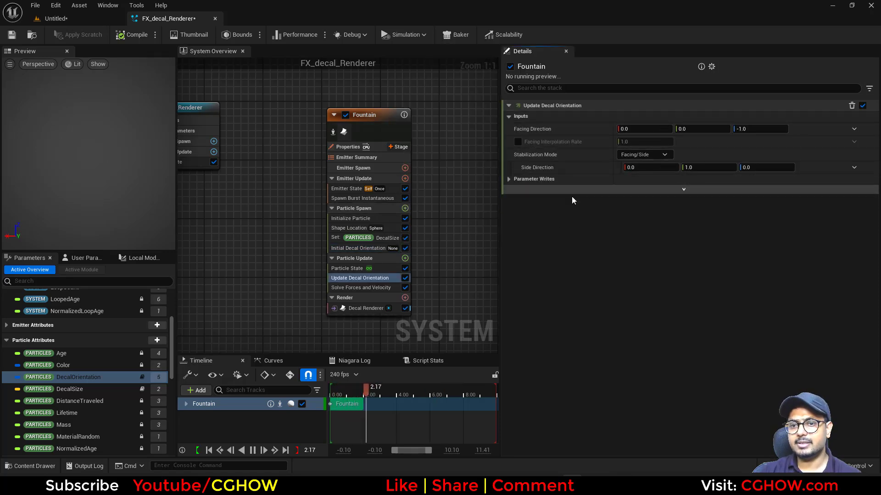
left_click_drag(192, 22, 444, 82)
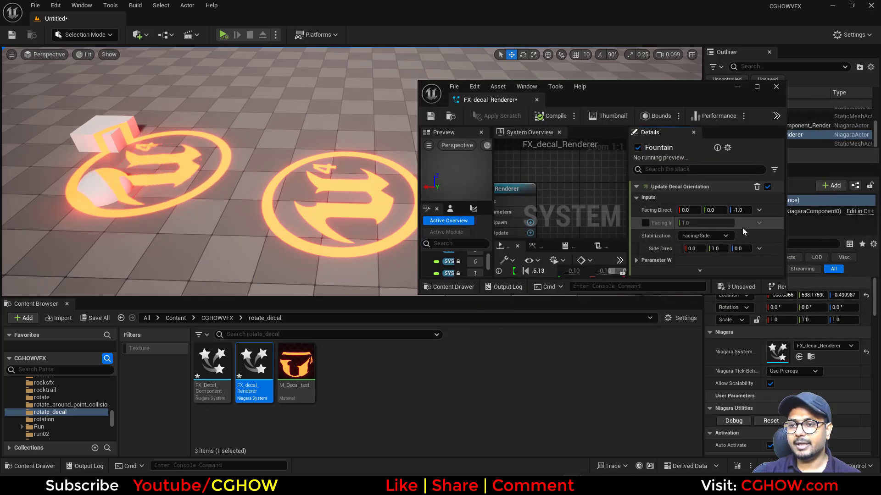
Try other Facing Direction values in Update Decal Orientation, and delete the module from Particle Update.
left_click_drag(713, 210, 766, 210)
left_click(716, 210)
type("0")
key("Return")
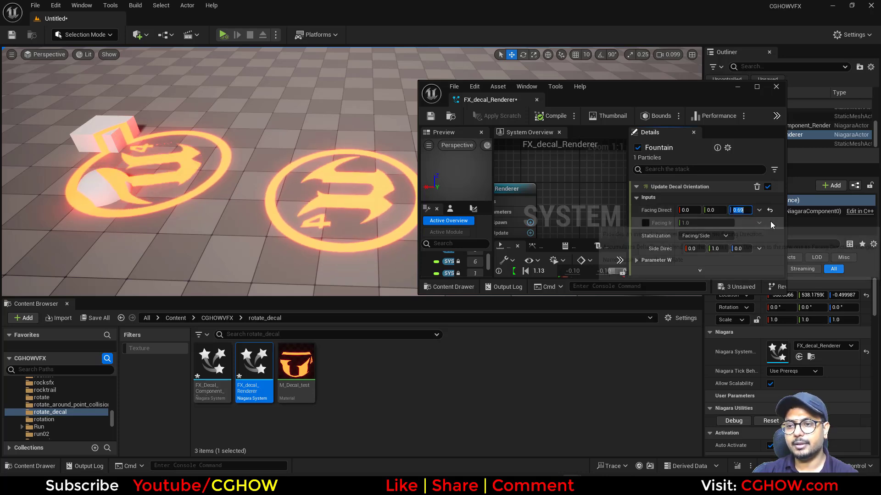
left_click(770, 210)
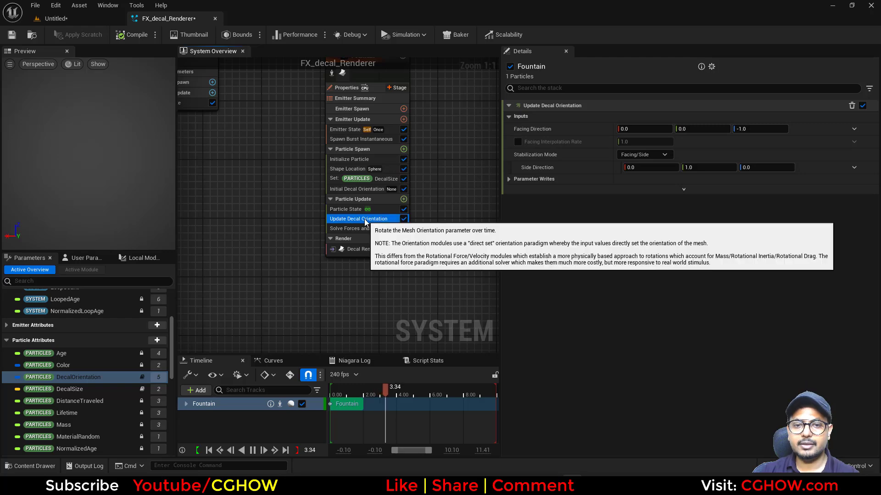
left_click(364, 222)
key("Delete")
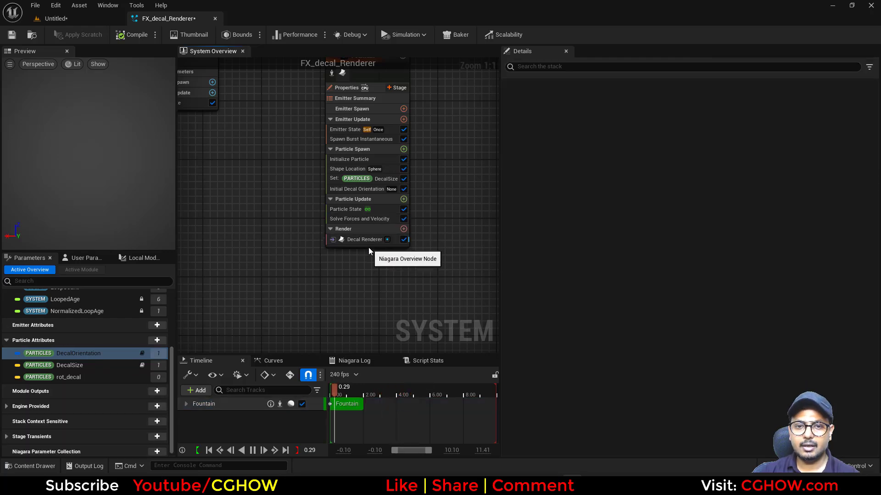
Check the Decal Renderer's orientation binding and add an Update Mesh Orientation module under Particle Update.
left_click(368, 240)
left_click(691, 248)
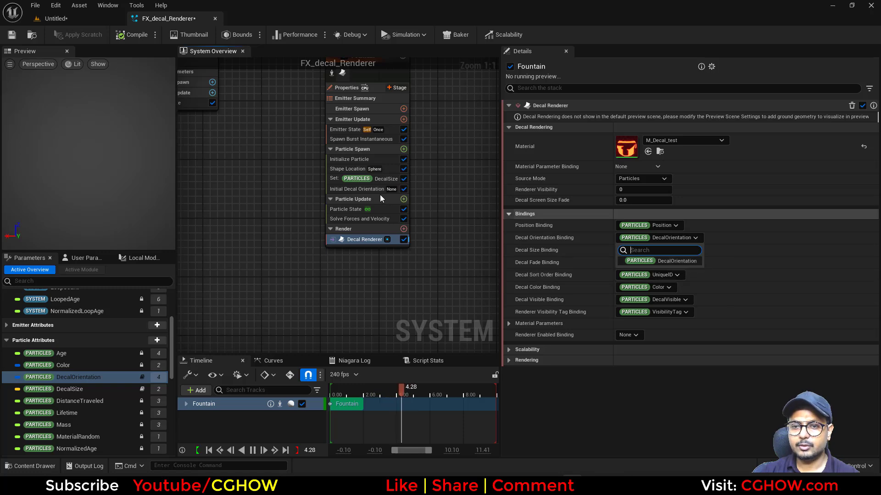
left_click(403, 200)
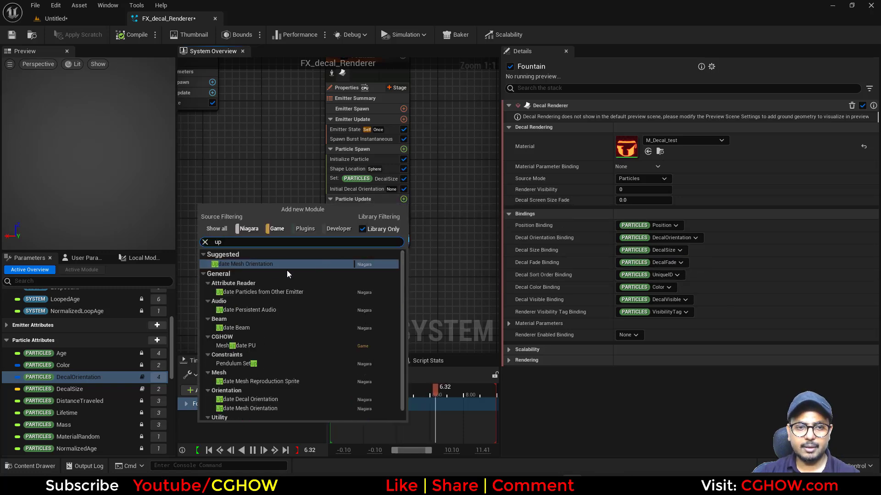
left_click(247, 263)
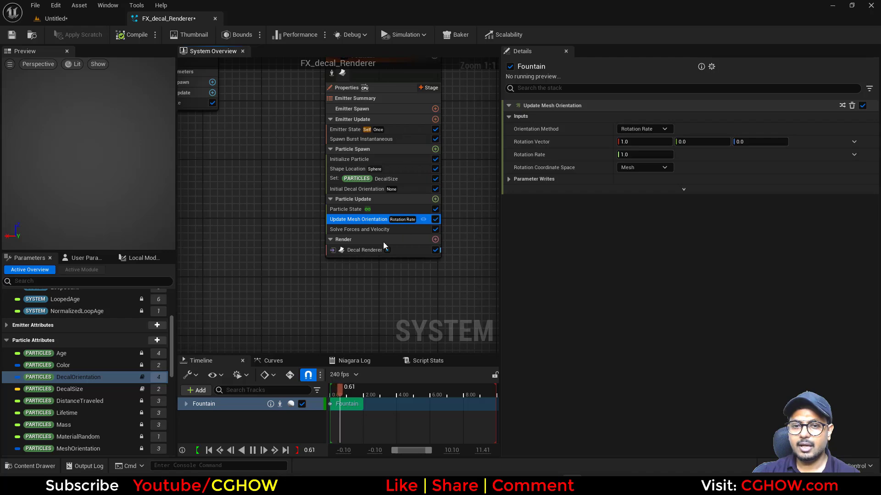
Bind the Decal Renderer's Decal Orientation Binding to Particles MeshOrientation and show the Update Mesh Orientation settings.
left_click(366, 251)
left_click(654, 250)
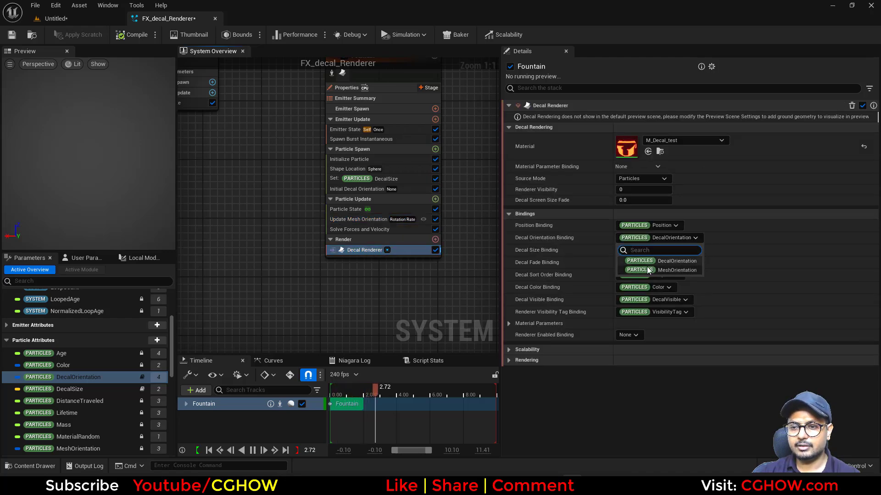
left_click(676, 270)
left_click(368, 220)
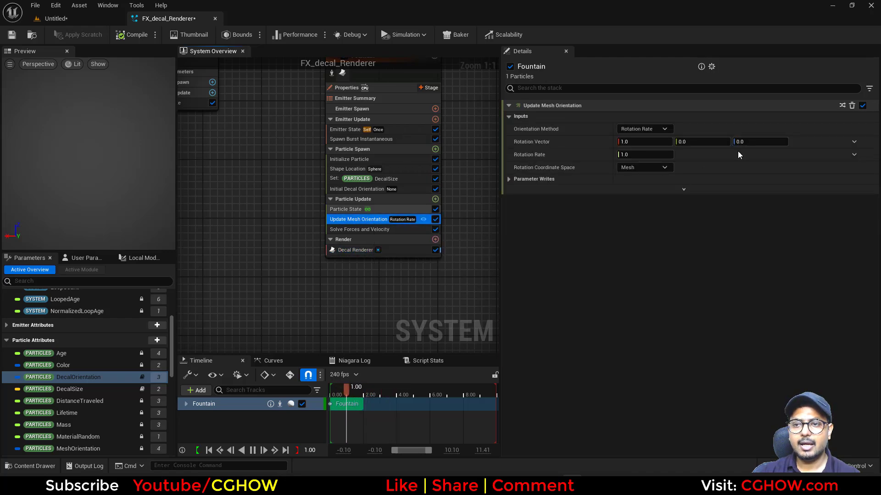
Float the FX_decal_Renderer system editor over the level and disable the Initial Decal Orientation module.
left_click(68, 21)
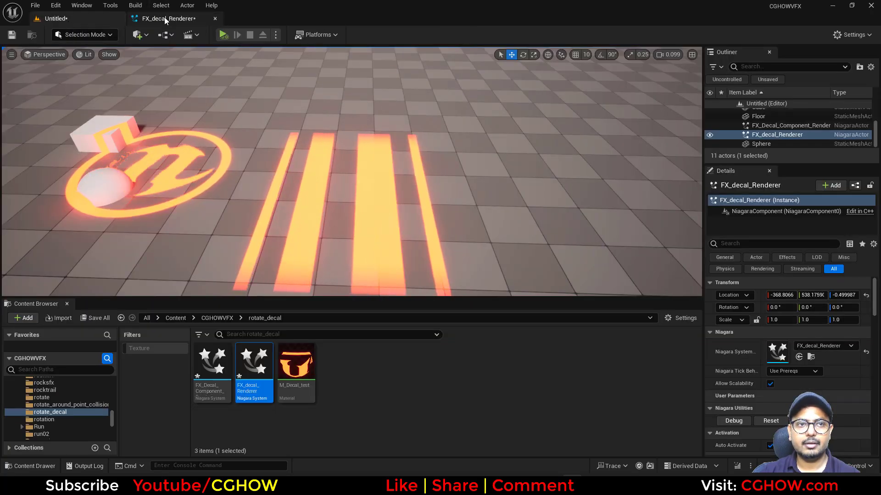
left_click_drag(165, 18, 555, 154)
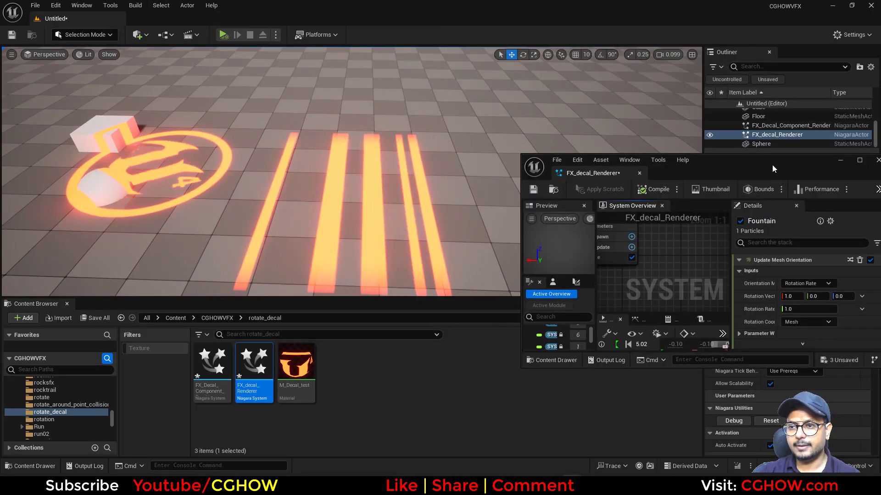
left_click_drag(772, 164, 680, 147)
right_click_drag(622, 284, 467, 199)
left_click(626, 244)
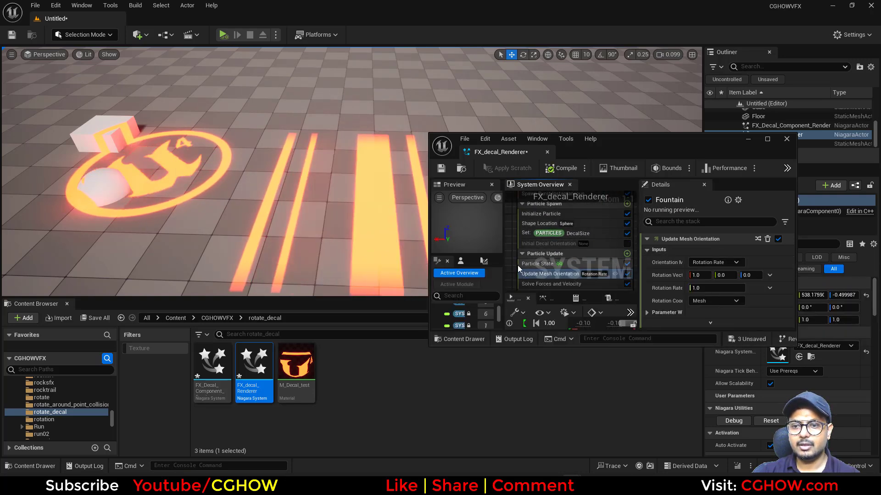
right_click_drag(515, 268, 513, 212)
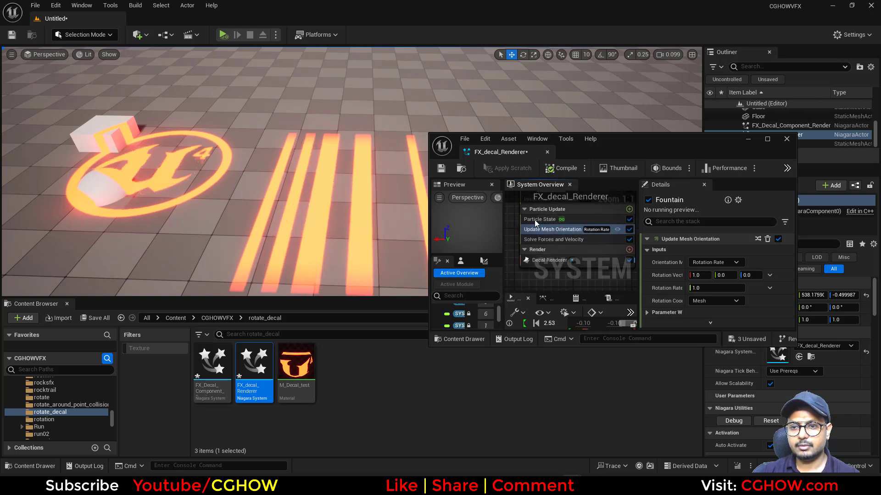
Try a Rotation Vector of 0, 0, 1 in the Update Mesh Orientation module.
left_click(699, 275)
type("0")
left_click(726, 275)
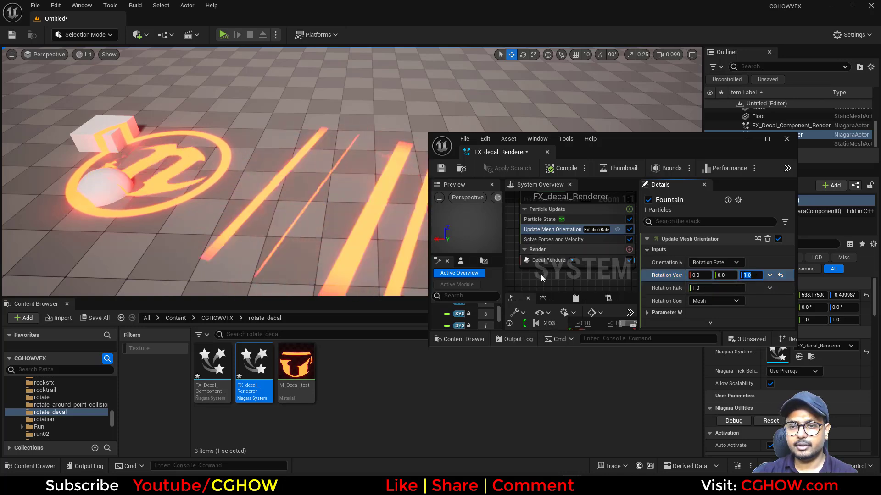
Add an Initial Mesh Orientation module under Particle Spawn and set its Mesh Orientation Mode to None.
right_click_drag(540, 274, 522, 309)
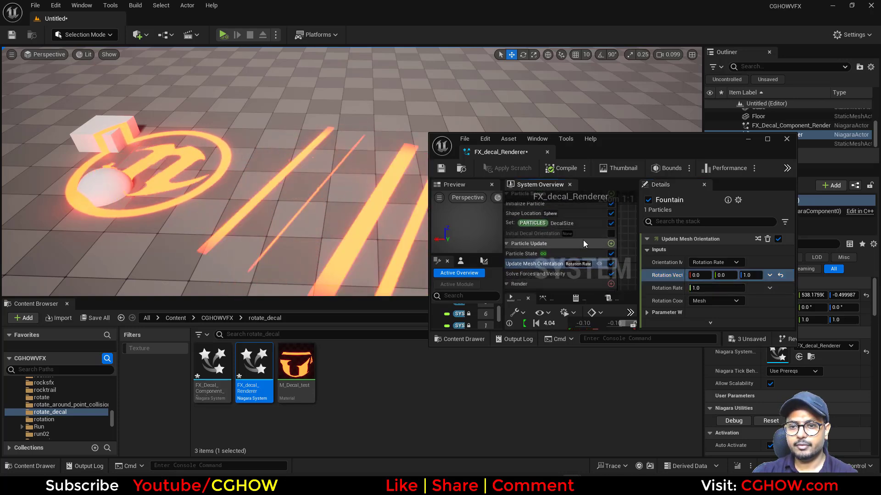
scroll(619, 220, "up", 3)
left_click(619, 213)
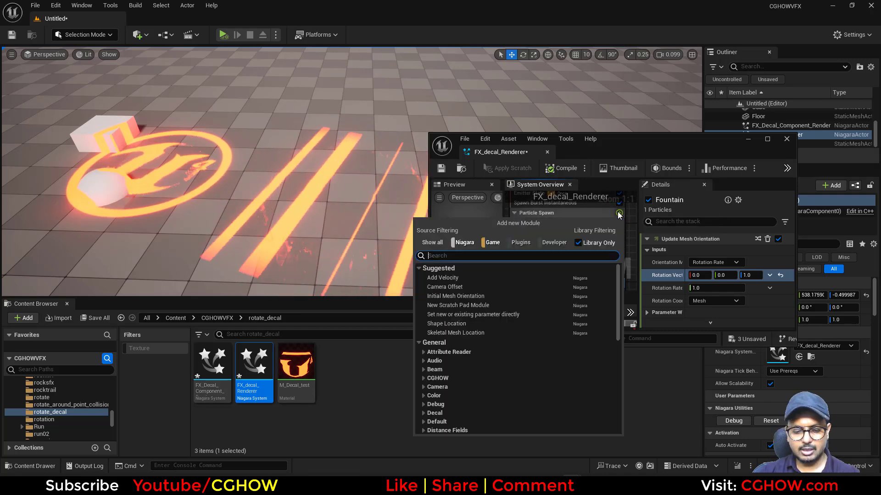
type("ini")
left_click(468, 277)
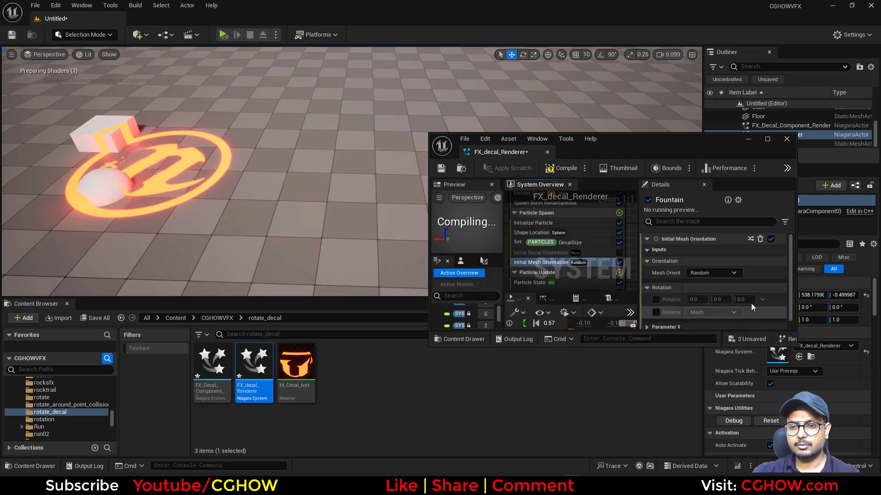
left_click(731, 273)
left_click(716, 285)
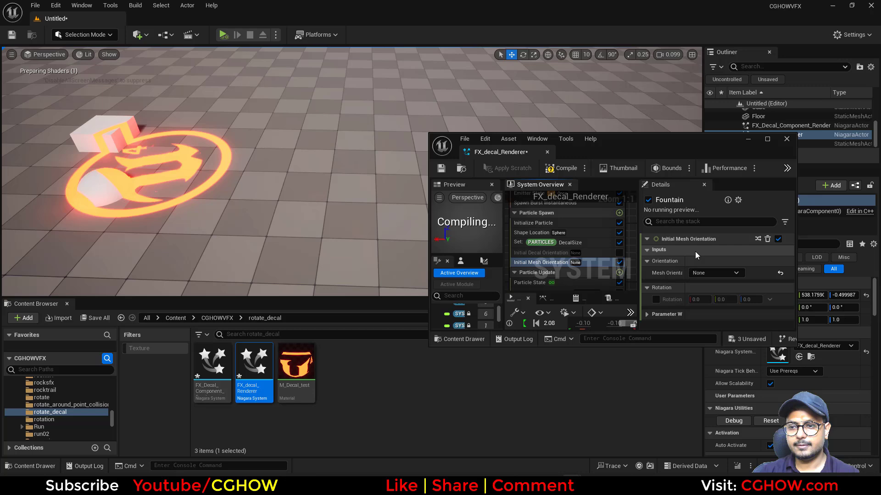
Enable Rotation in Initial Mesh Orientation and set it to 0, 0.25, 0.
left_click(657, 299)
key("BackSpace")
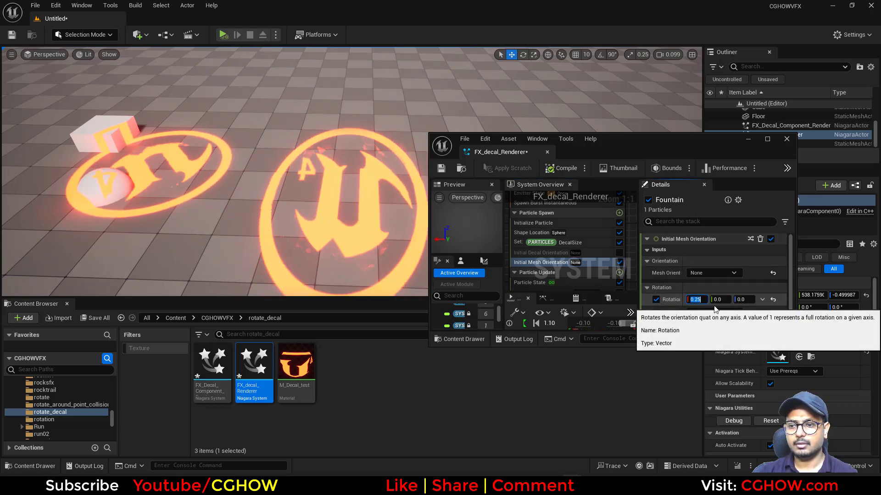
type("0")
key("Return")
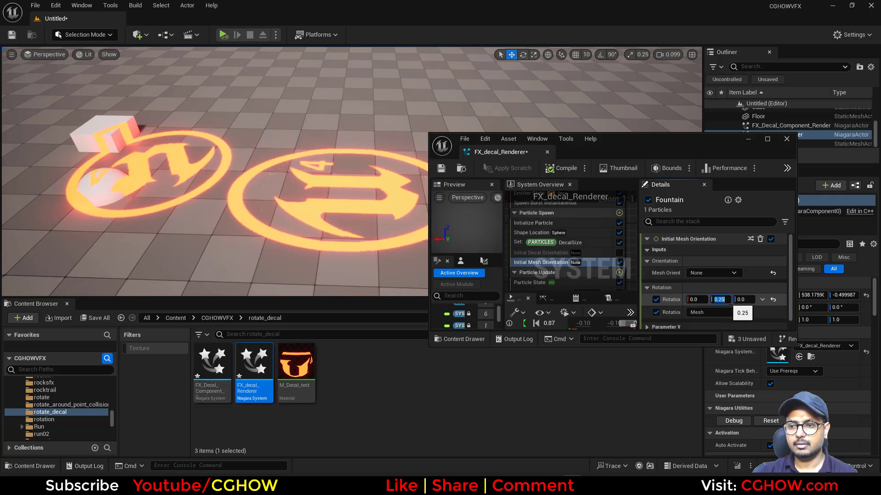
Compare the decal with the Update Mesh Orientation module turned off, and re-enable the module.
right_click_drag(631, 249, 635, 193)
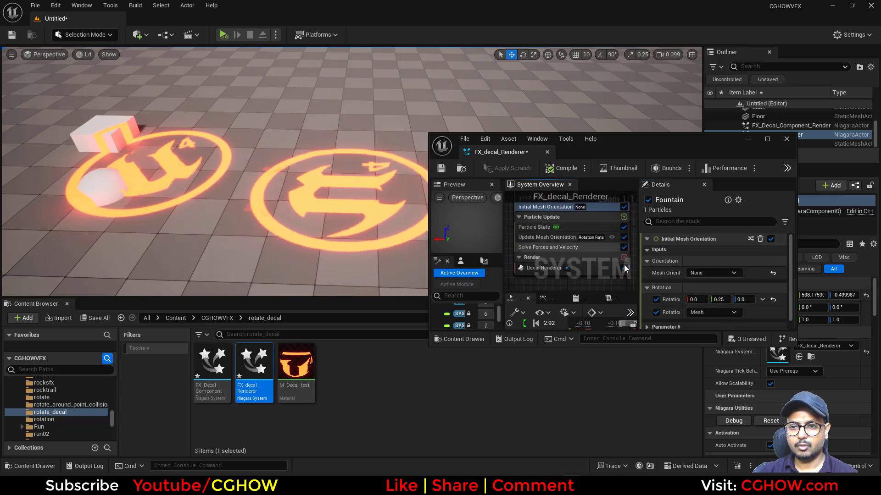
scroll(632, 222, "up", 3)
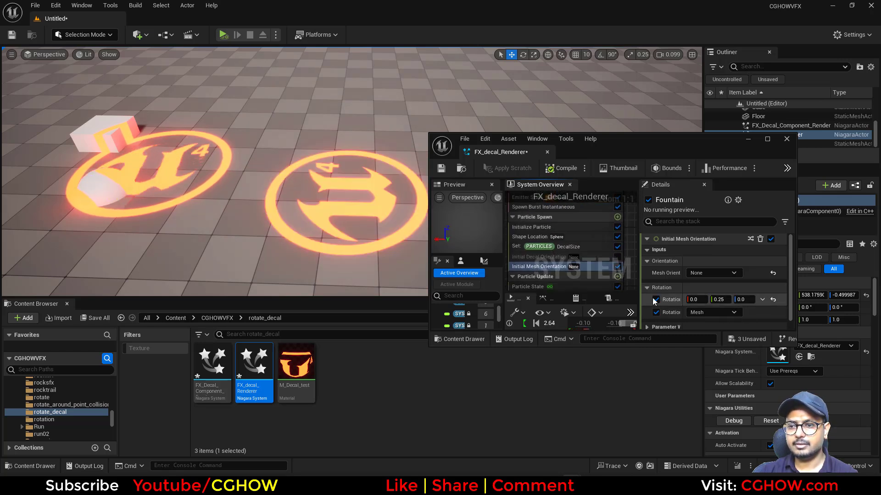
scroll(627, 266, "down", 4)
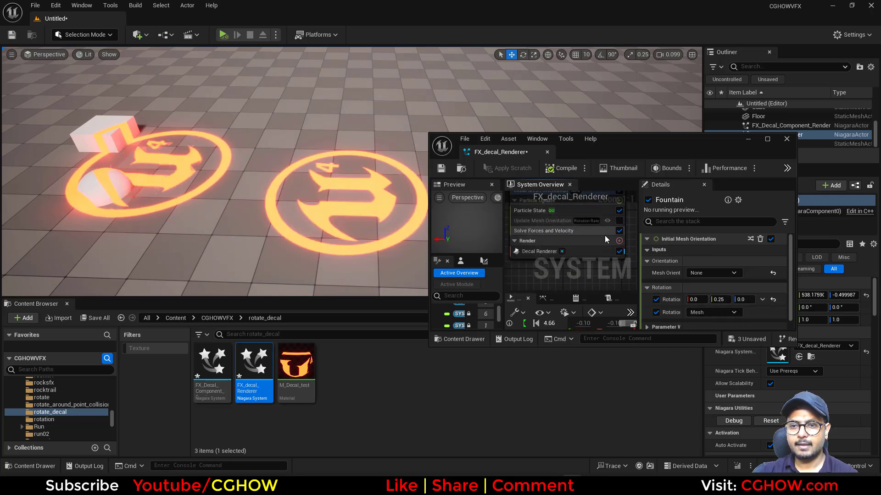
left_click(620, 221)
Try a Y Rotation of 0 in Initial Mesh Orientation and undo the change.
left_click(719, 299)
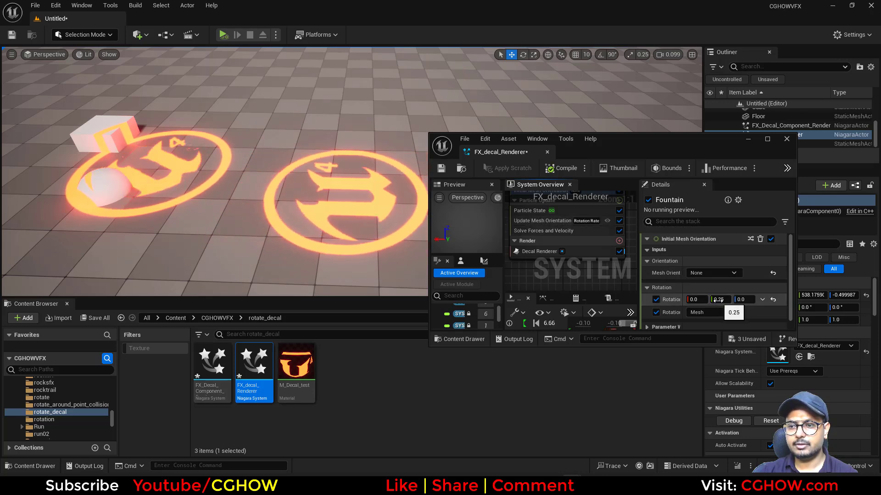
type("0")
key("Return")
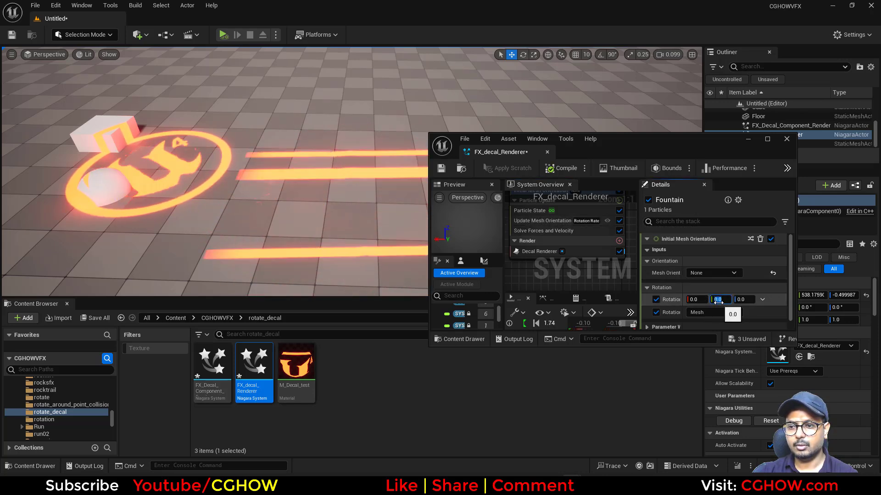
key("ctrl+z")
Set Update Mesh Orientation's Rotation Vector to 1, 0, 0 and dock the system editor back into the main window.
left_click(543, 222)
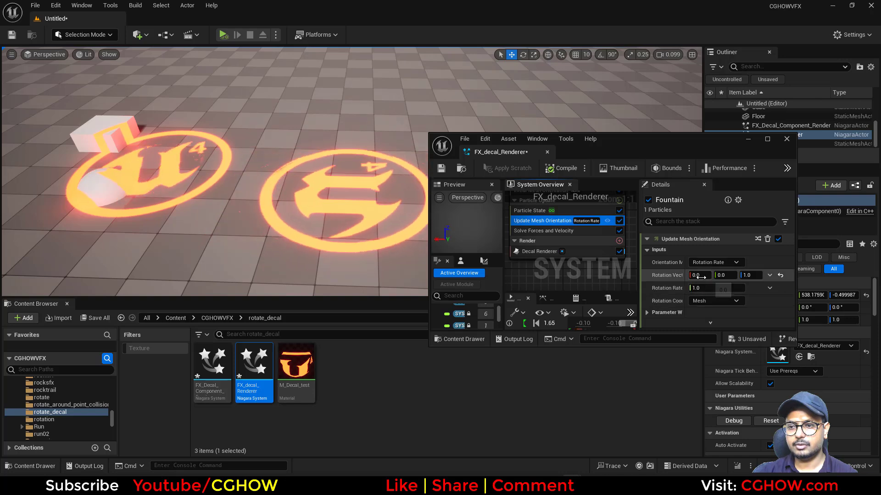
left_click(702, 275)
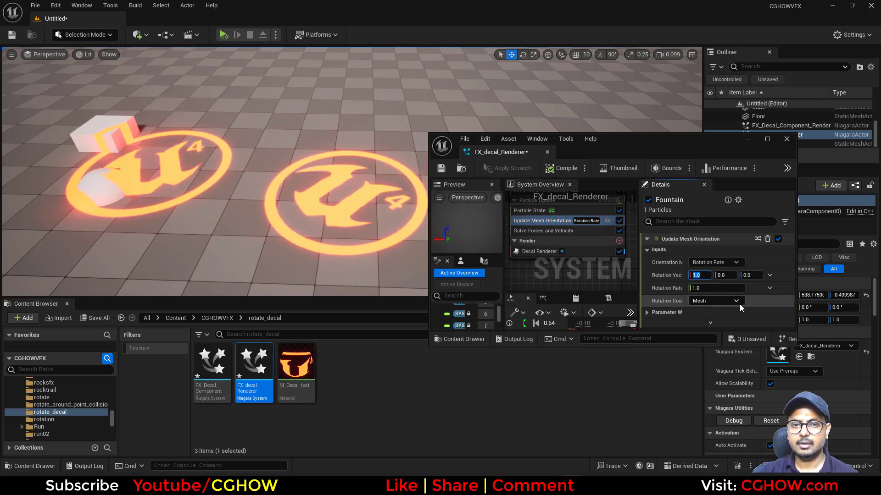
left_click_drag(531, 153, 295, 22)
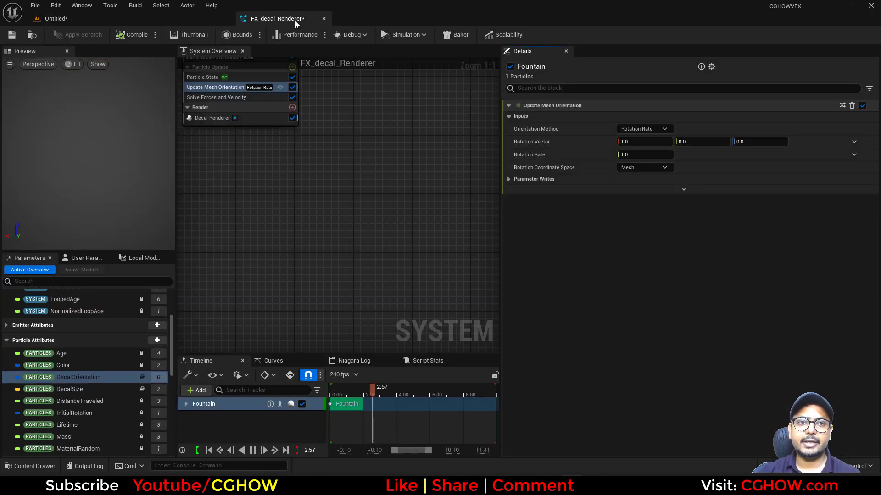
Review the Decal Renderer's orientation binding and both mesh orientation modules, and view the decals rotating in the level.
left_click(277, 219)
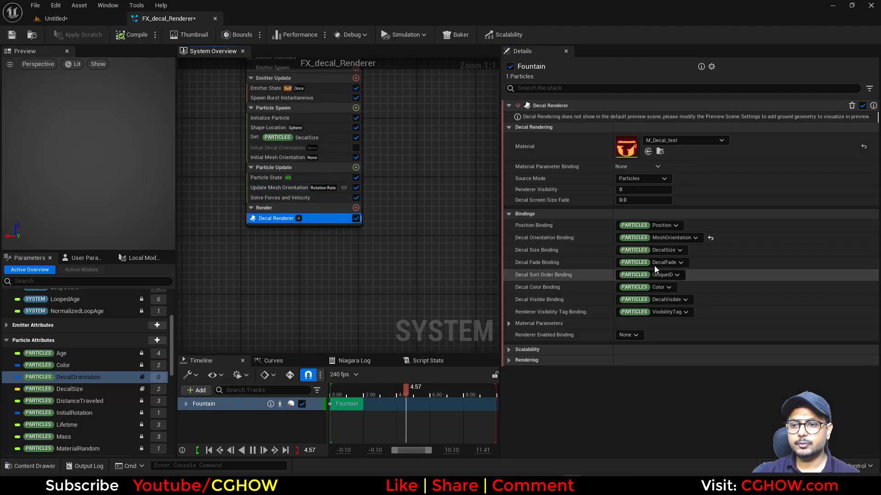
left_click(309, 228)
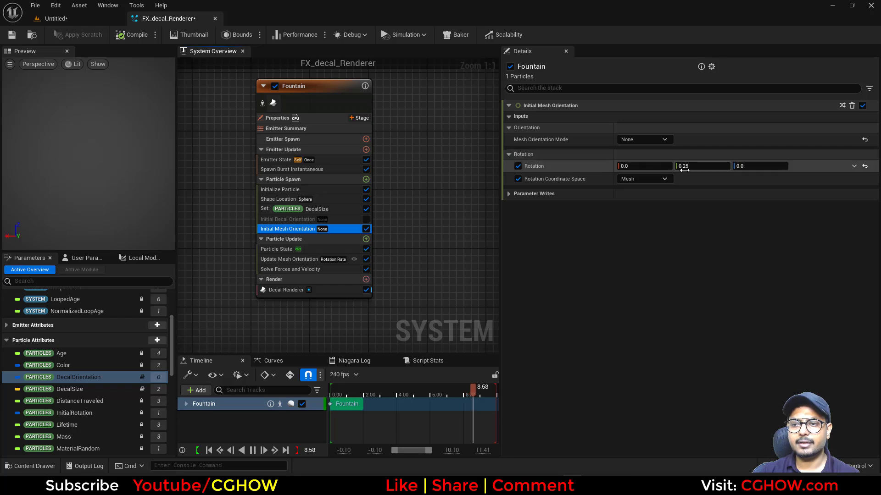
left_click(289, 259)
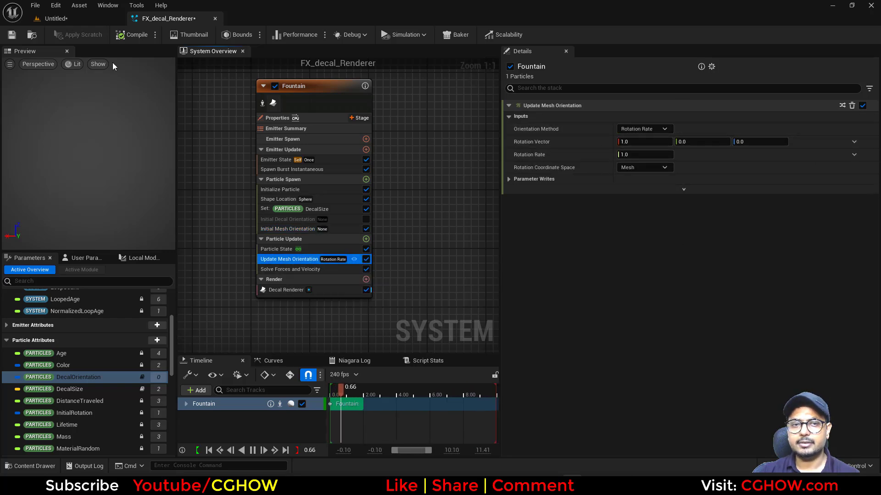
left_click(89, 18)
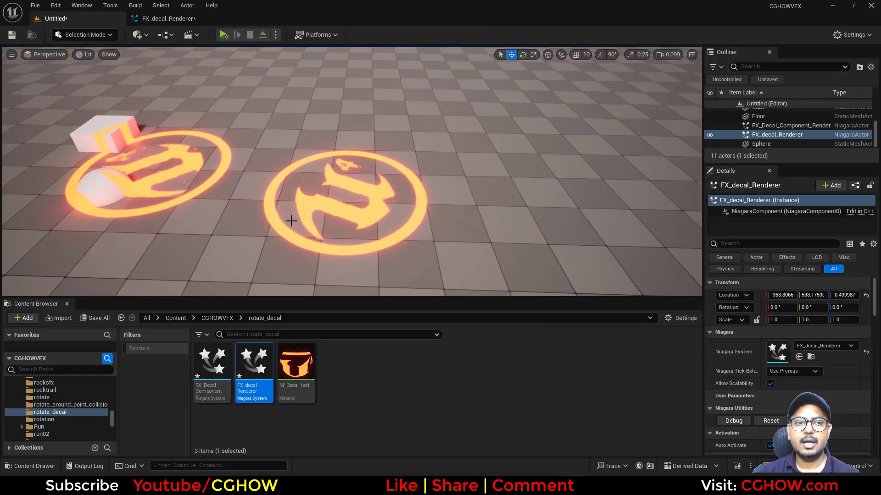
right_click_drag(291, 220, 302, 218)
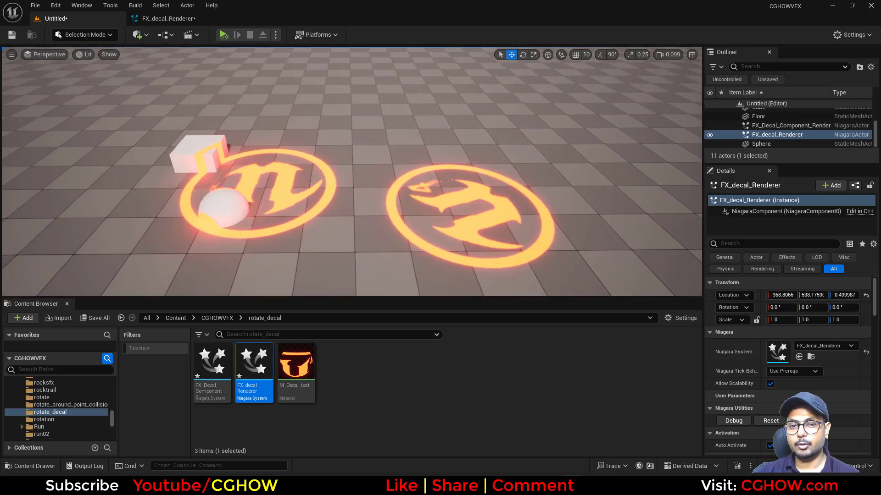